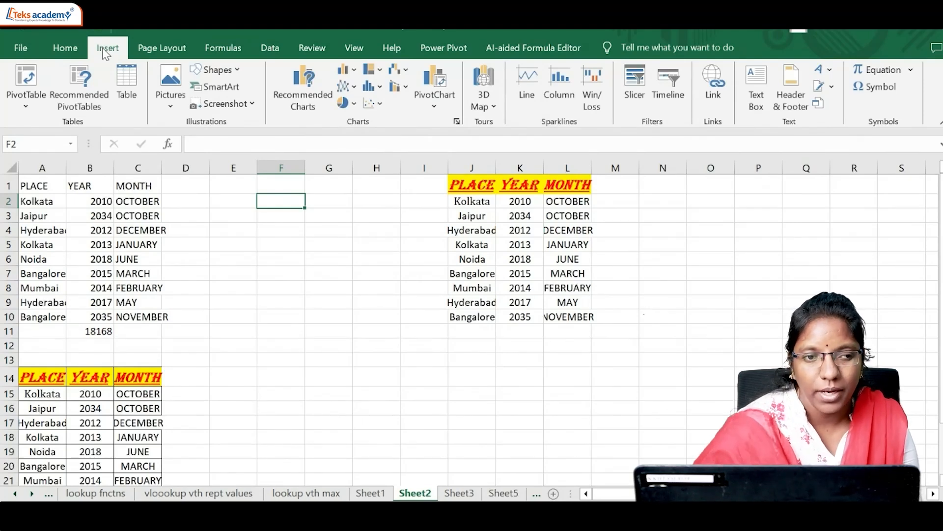
Step: Look through the page layout commands and examine the Financial functions available in the function library
{"action": "left_click", "coordinate": [153, 53]}
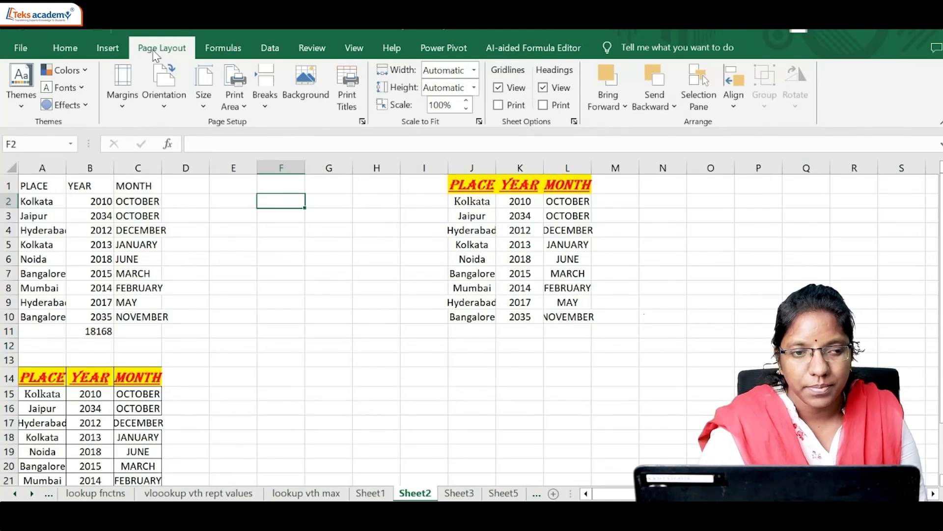
{"action": "left_click", "coordinate": [203, 49]}
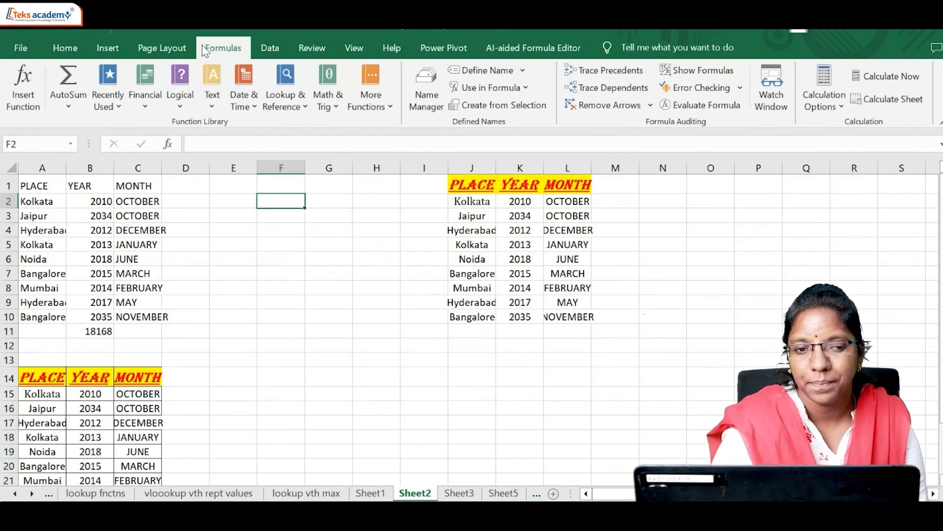
{"action": "left_click", "coordinate": [149, 107]}
{"action": "scroll", "coordinate": [176, 189], "scroll_direction": "down", "scroll_amount": 7}
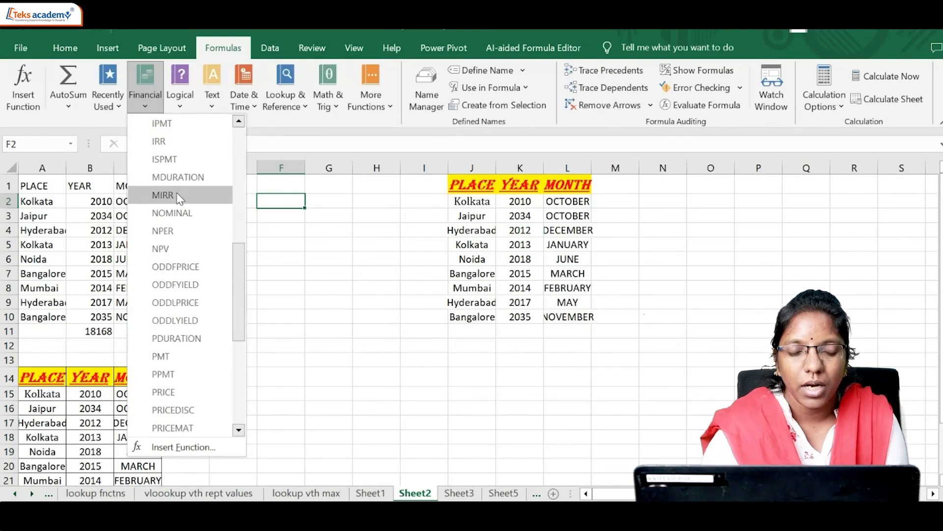
{"action": "scroll", "coordinate": [177, 197], "scroll_direction": "up", "scroll_amount": 6}
{"action": "left_click", "coordinate": [322, 222]}
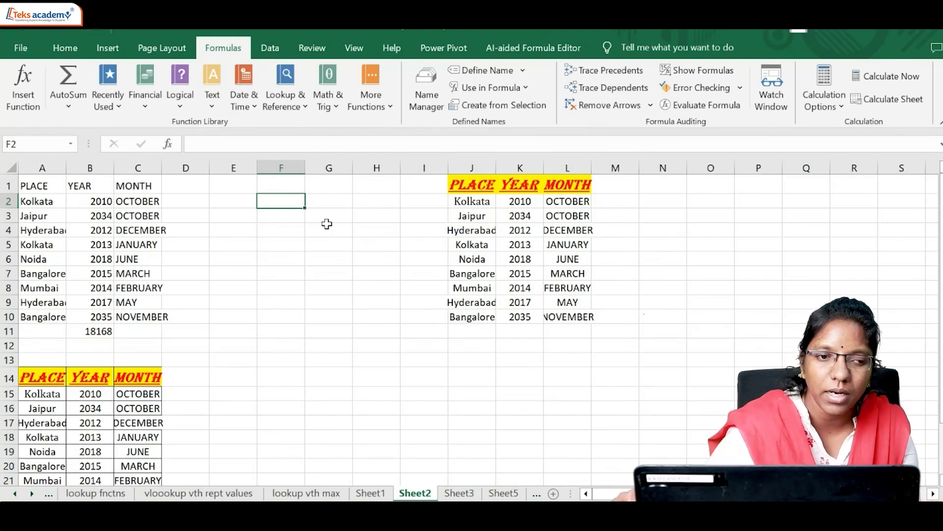
{"action": "left_click", "coordinate": [138, 106]}
{"action": "scroll", "coordinate": [183, 236], "scroll_direction": "down", "scroll_amount": 3}
{"action": "scroll", "coordinate": [183, 236], "scroll_direction": "down", "scroll_amount": 6}
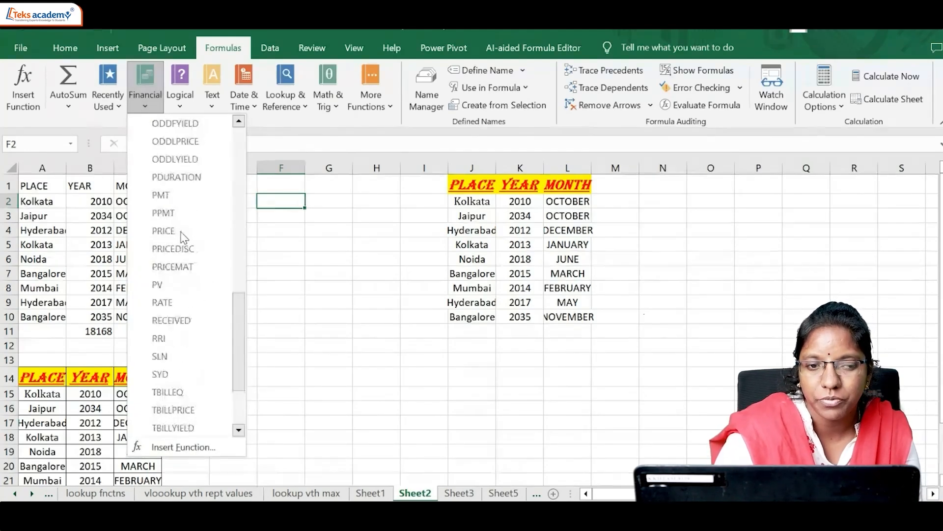
{"action": "scroll", "coordinate": [184, 237], "scroll_direction": "up", "scroll_amount": 4}
{"action": "scroll", "coordinate": [183, 237], "scroll_direction": "down", "scroll_amount": 2}
{"action": "scroll", "coordinate": [183, 235], "scroll_direction": "up", "scroll_amount": 7}
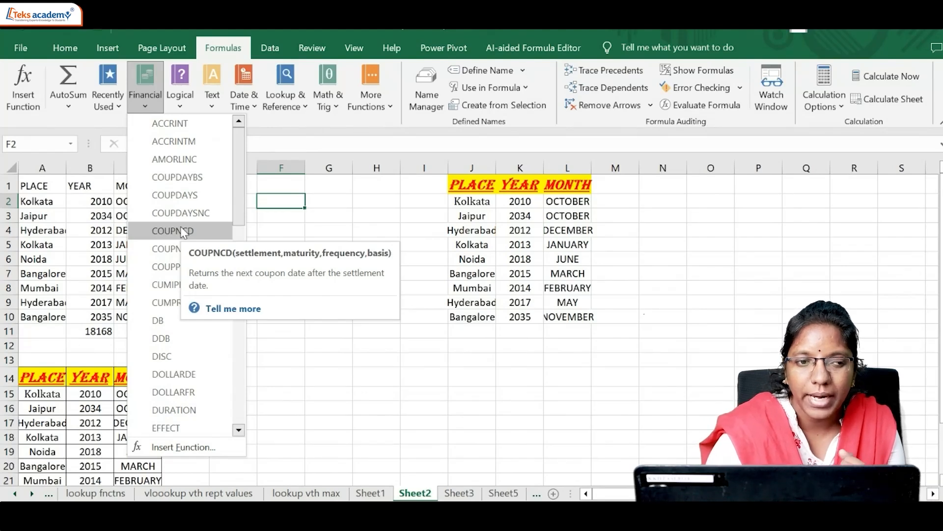
{"action": "scroll", "coordinate": [184, 233], "scroll_direction": "down", "scroll_amount": 3}
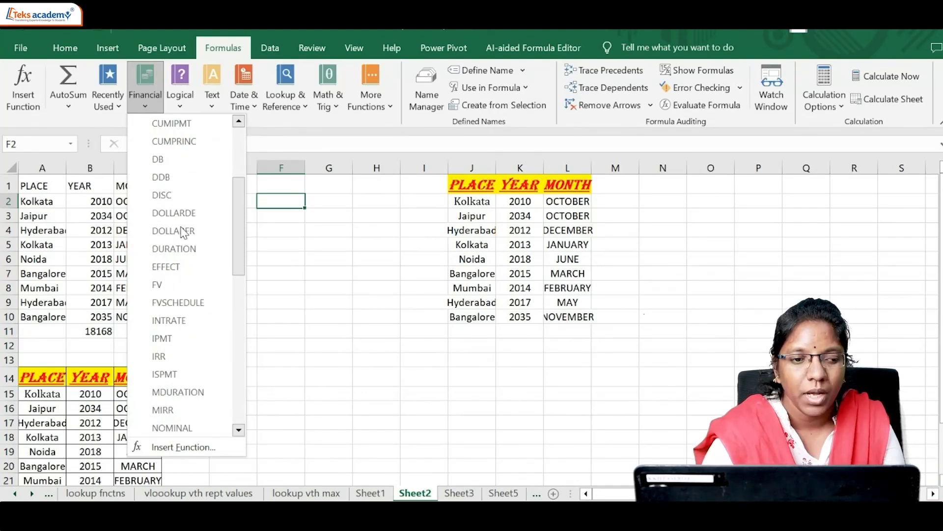
{"action": "scroll", "coordinate": [184, 233], "scroll_direction": "down", "scroll_amount": 2}
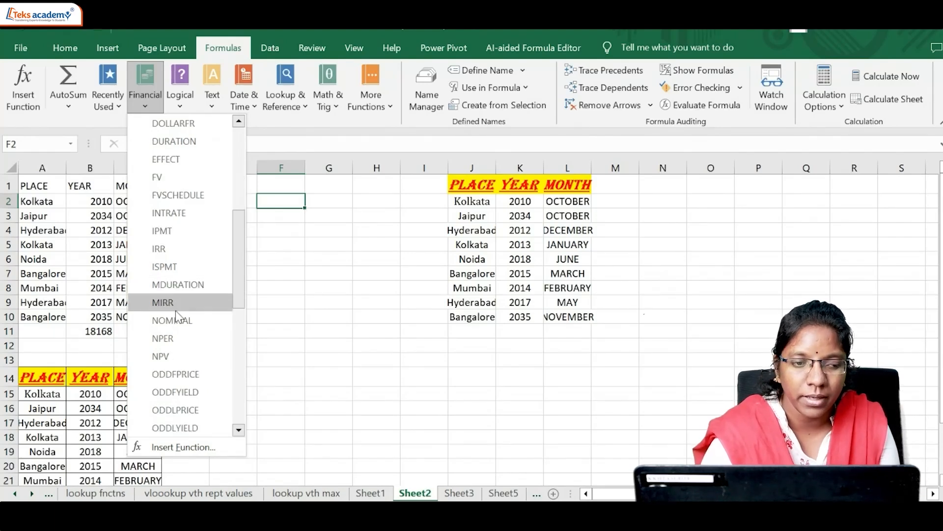
{"action": "scroll", "coordinate": [176, 313], "scroll_direction": "down", "scroll_amount": 4}
{"action": "scroll", "coordinate": [175, 343], "scroll_direction": "down", "scroll_amount": 2}
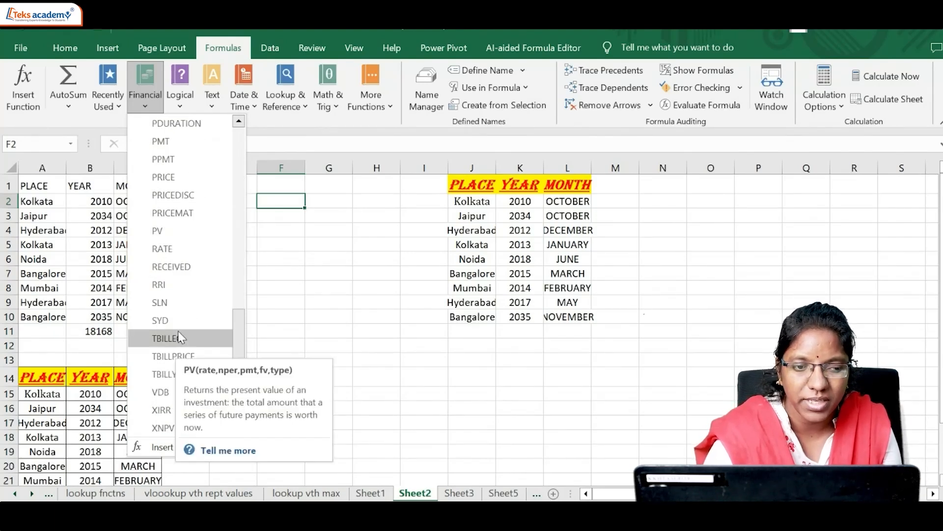
{"action": "scroll", "coordinate": [179, 329], "scroll_direction": "up", "scroll_amount": 1}
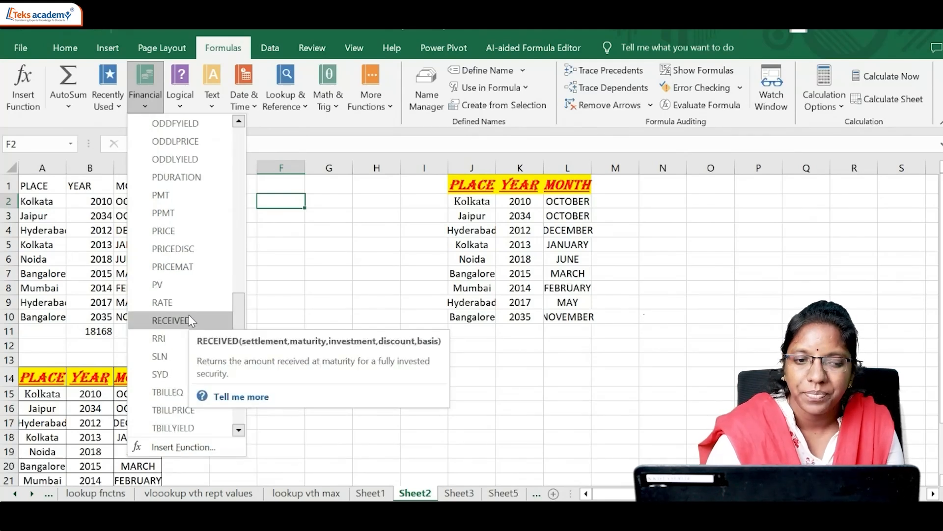
{"action": "scroll", "coordinate": [188, 324], "scroll_direction": "down", "scroll_amount": 2}
{"action": "scroll", "coordinate": [190, 320], "scroll_direction": "up", "scroll_amount": 7}
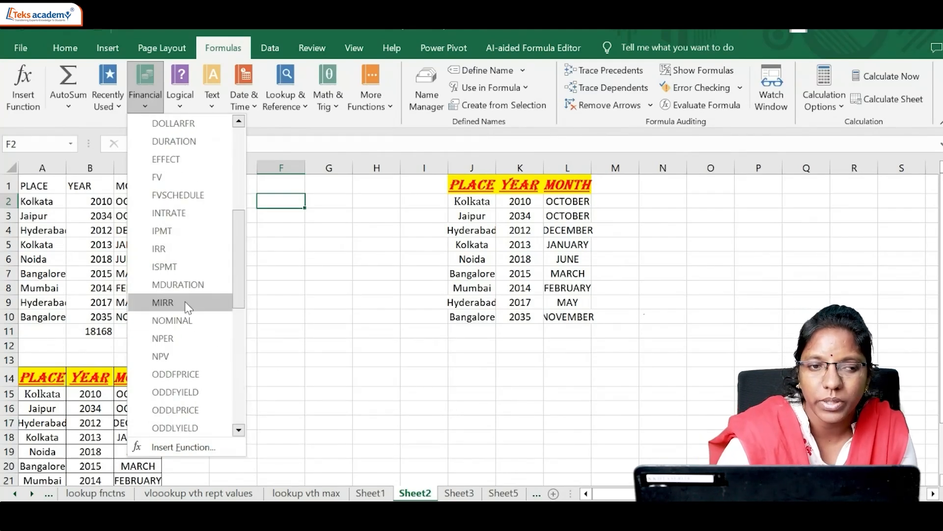
{"action": "left_click", "coordinate": [164, 109]}
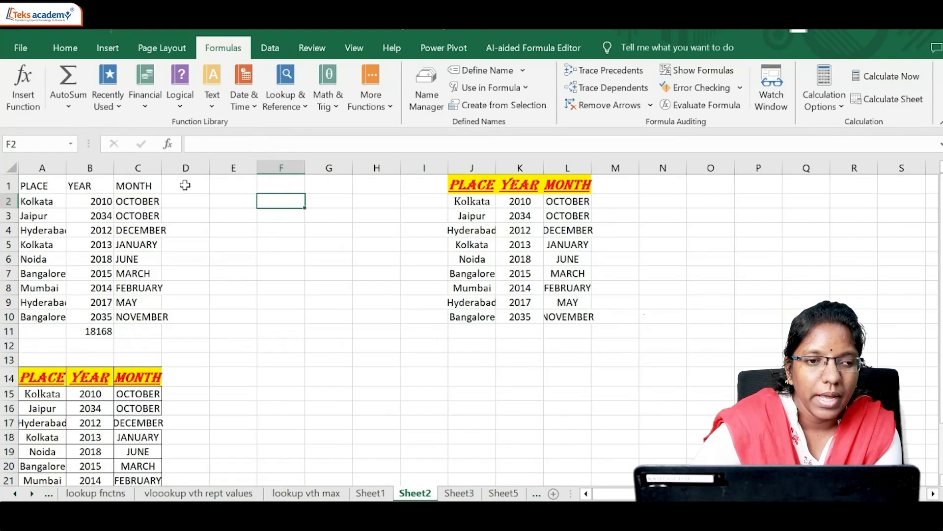
Step: Review the Logical functions and the Text functions, including MID, PROPER and UPPER
{"action": "left_click", "coordinate": [179, 100]}
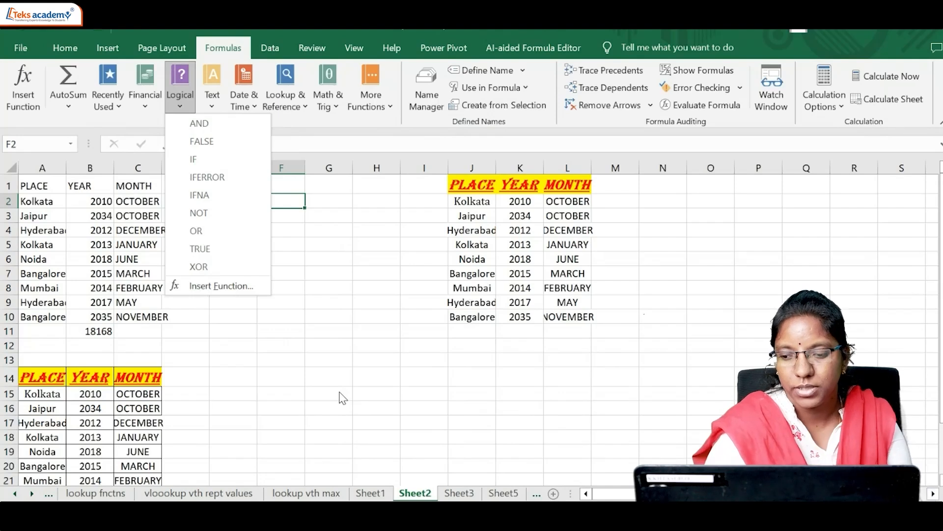
{"action": "left_click", "coordinate": [209, 107]}
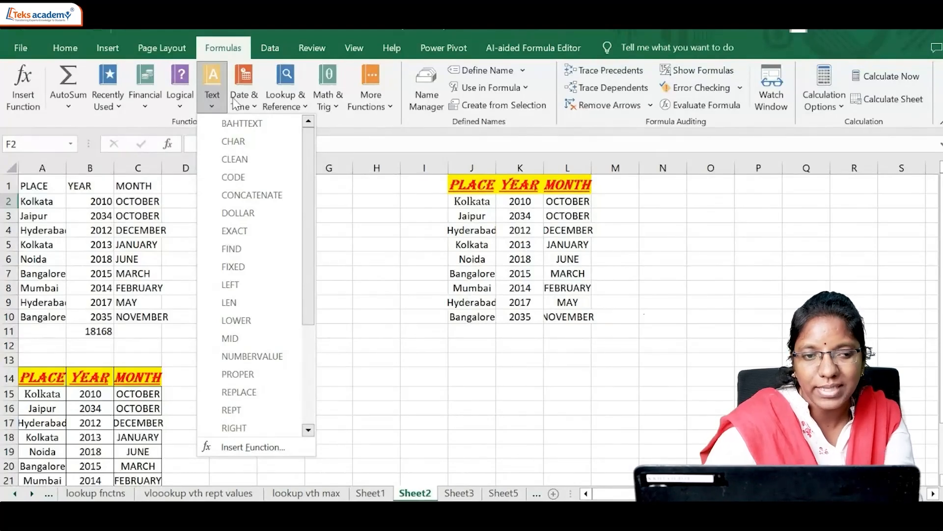
{"action": "scroll", "coordinate": [273, 420], "scroll_direction": "down", "scroll_amount": 2}
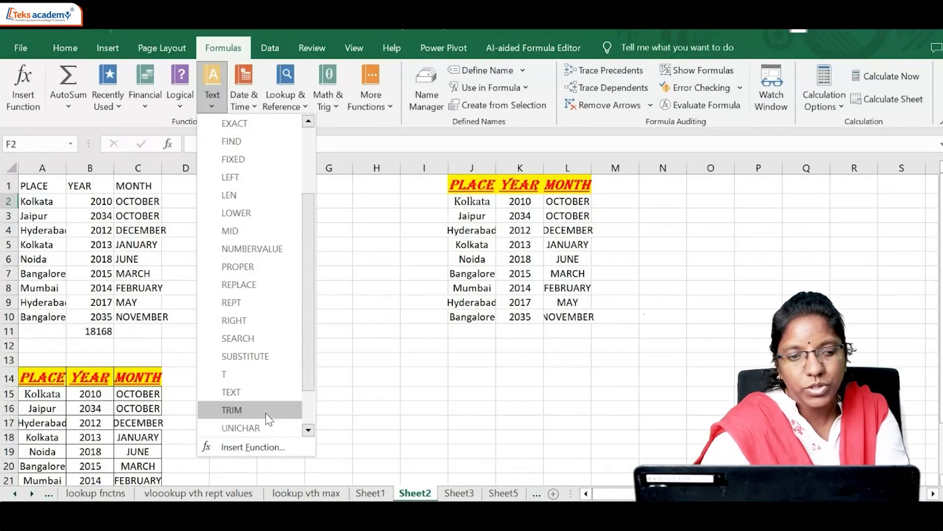
{"action": "scroll", "coordinate": [227, 302], "scroll_direction": "up", "scroll_amount": 2}
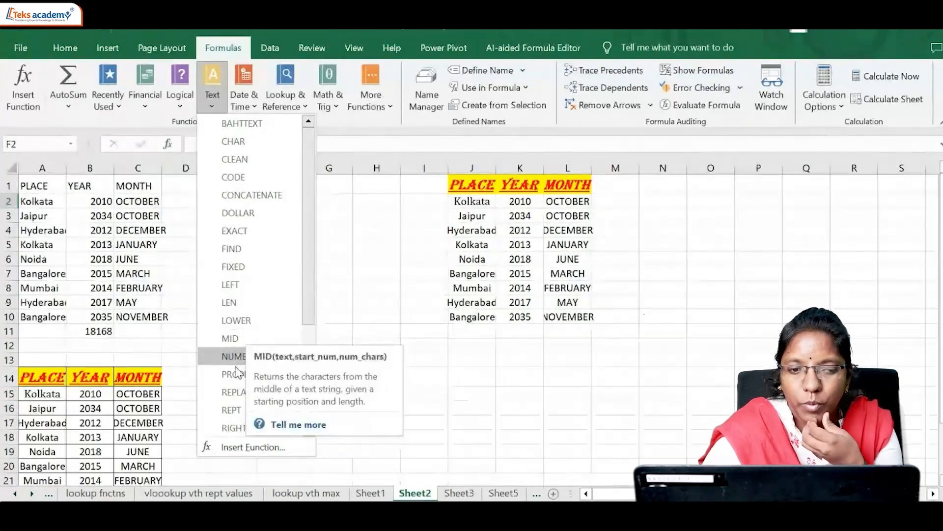
{"action": "scroll", "coordinate": [238, 378], "scroll_direction": "down", "scroll_amount": 1}
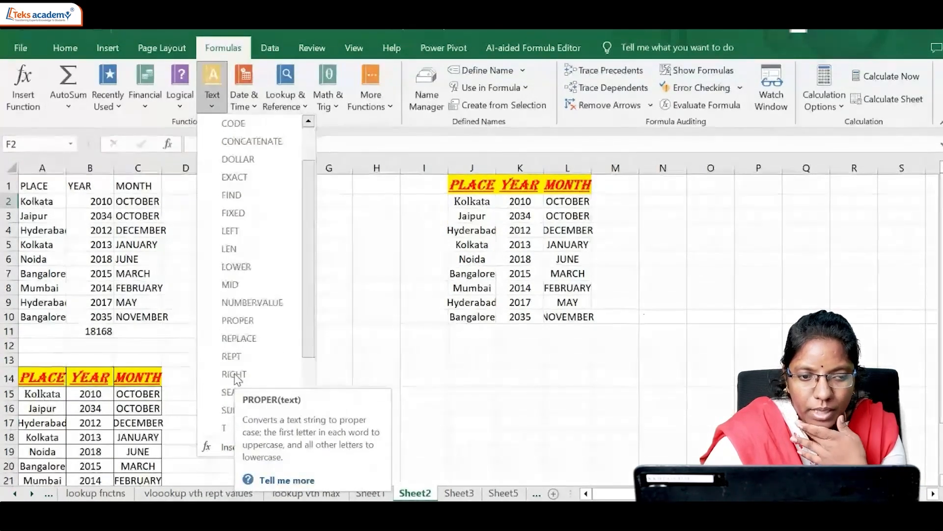
{"action": "scroll", "coordinate": [239, 344], "scroll_direction": "down", "scroll_amount": 2}
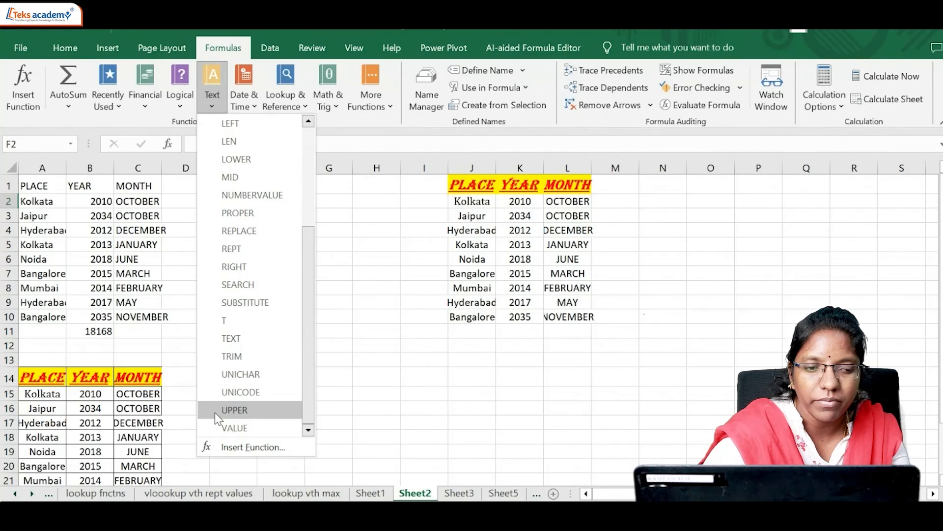
{"action": "left_click", "coordinate": [377, 327]}
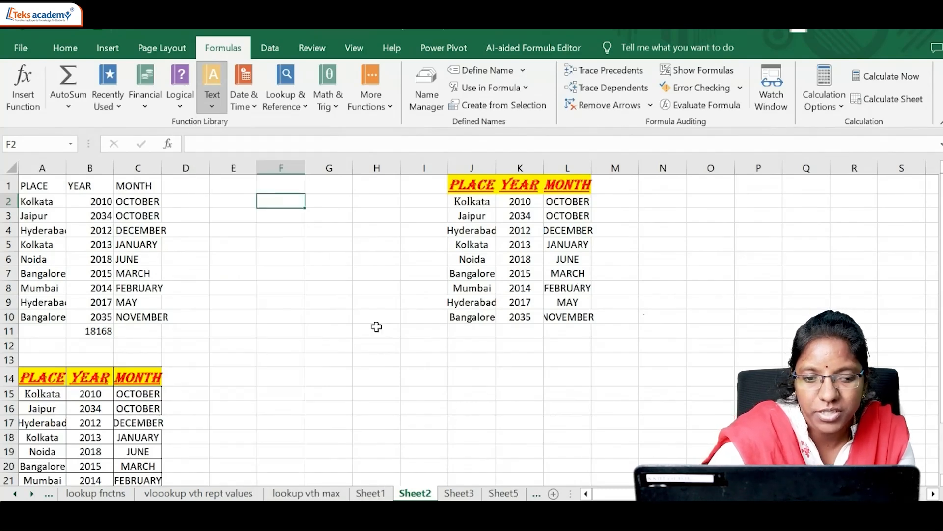
Step: Review the Date & Time functions, including TODAY, and the Lookup & Reference functions
{"action": "left_click", "coordinate": [243, 106]}
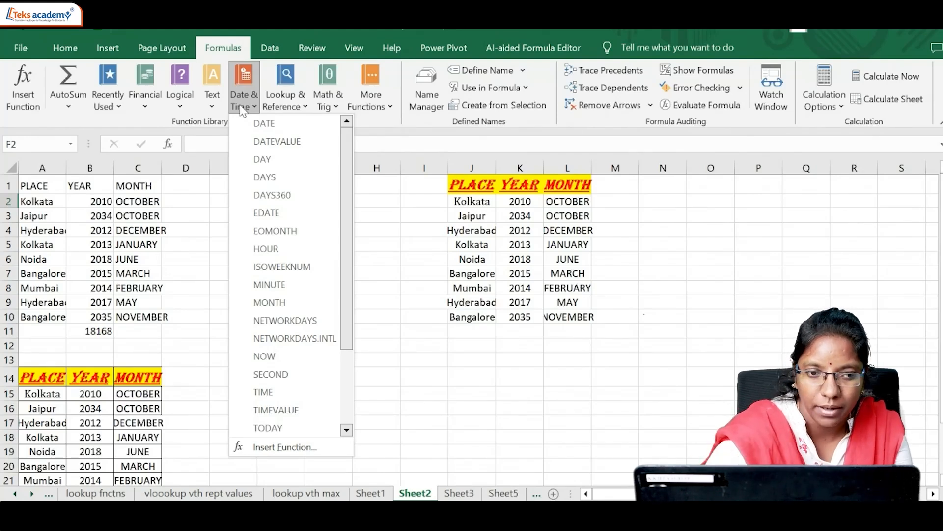
{"action": "scroll", "coordinate": [303, 248], "scroll_direction": "down", "scroll_amount": 2}
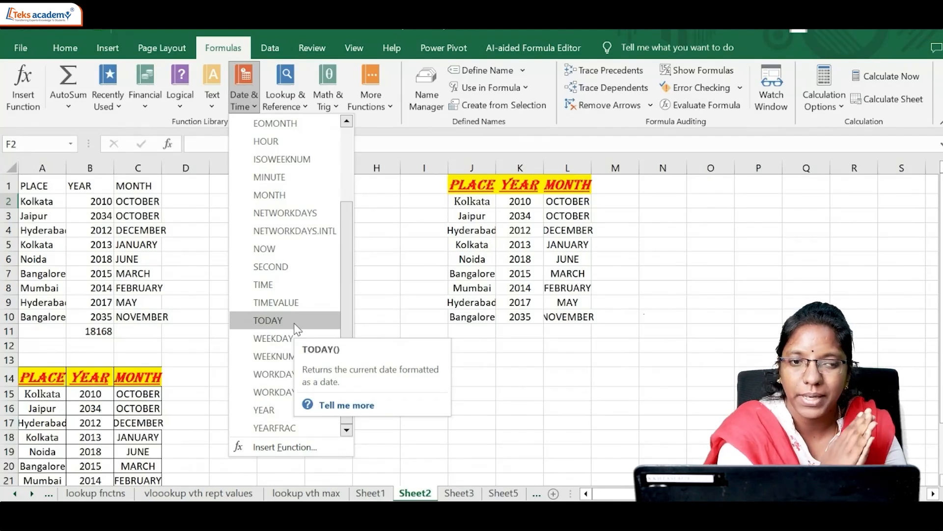
{"action": "scroll", "coordinate": [296, 328], "scroll_direction": "up", "scroll_amount": 1}
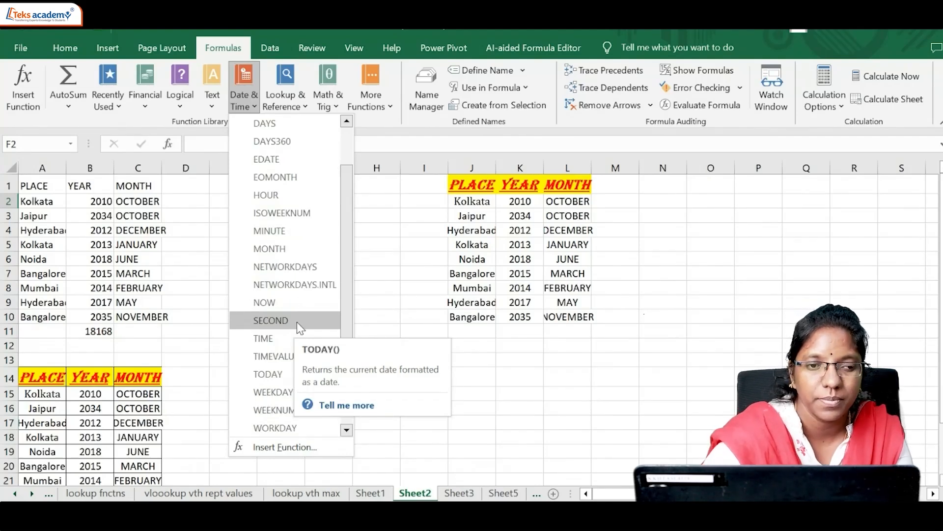
{"action": "left_click", "coordinate": [290, 100]}
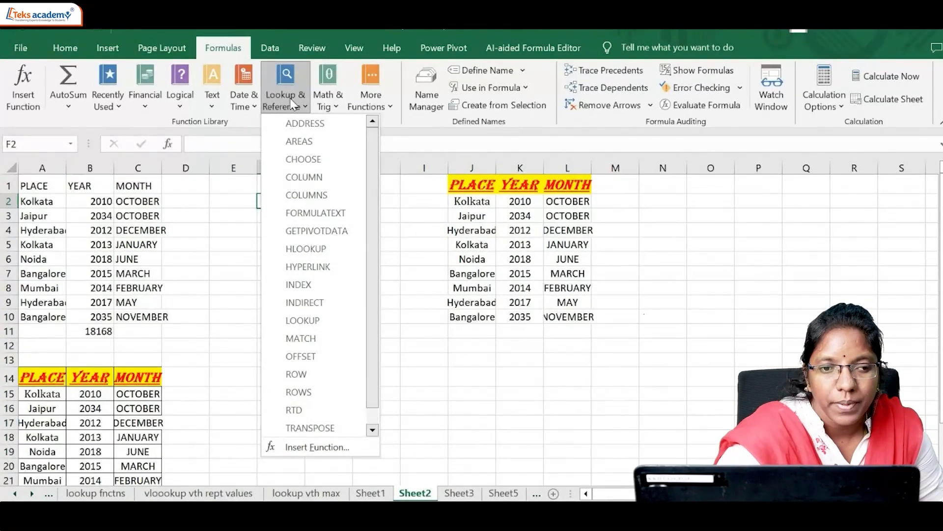
Step: Examine the Math & Trig functions in the function library, from ABS through MOD
{"action": "left_click", "coordinate": [338, 102]}
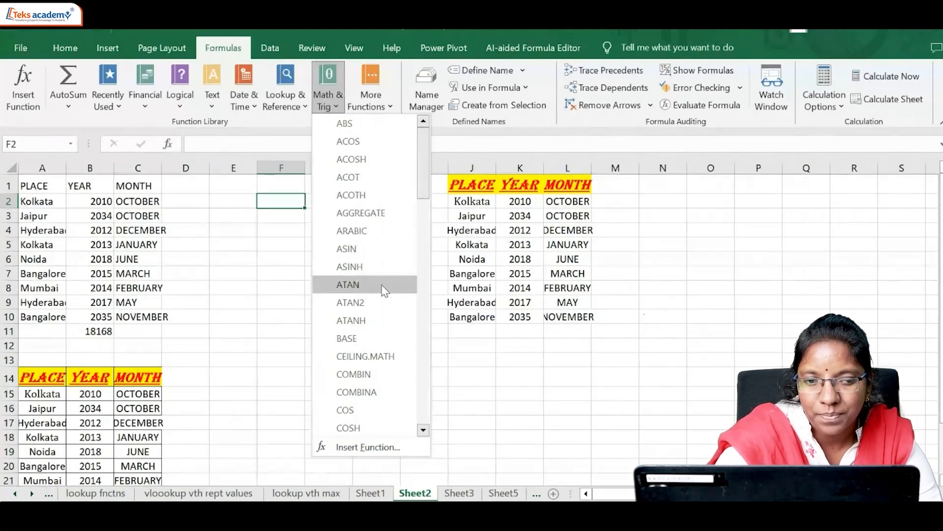
{"action": "scroll", "coordinate": [378, 288], "scroll_direction": "down", "scroll_amount": 1}
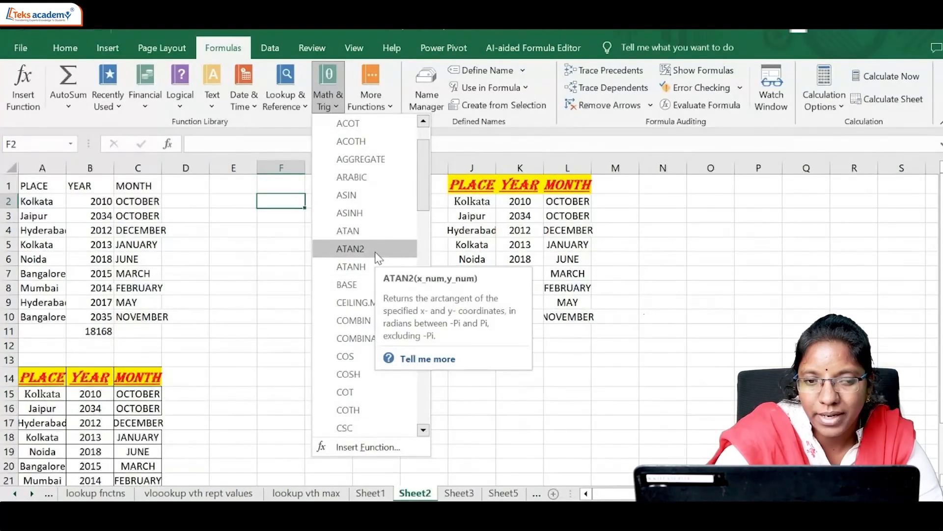
{"action": "scroll", "coordinate": [373, 269], "scroll_direction": "down", "scroll_amount": 2}
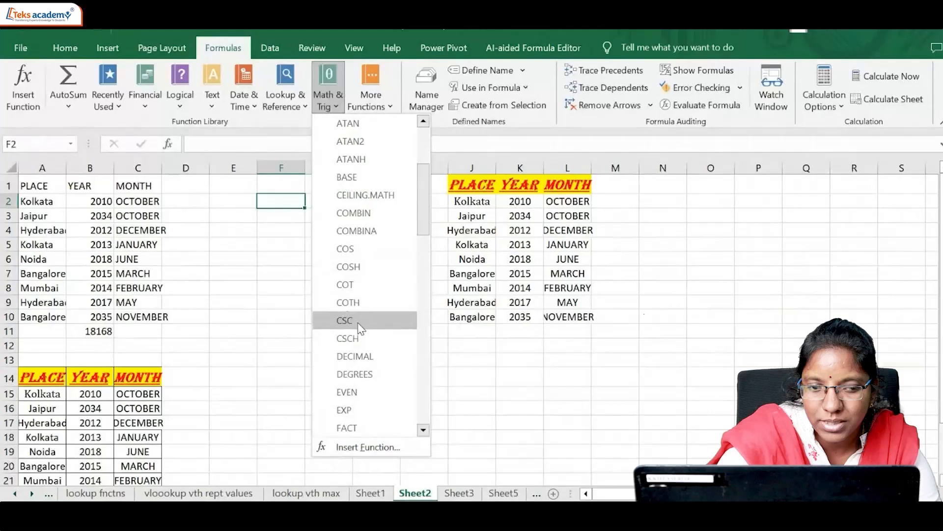
{"action": "scroll", "coordinate": [370, 294], "scroll_direction": "down", "scroll_amount": 1}
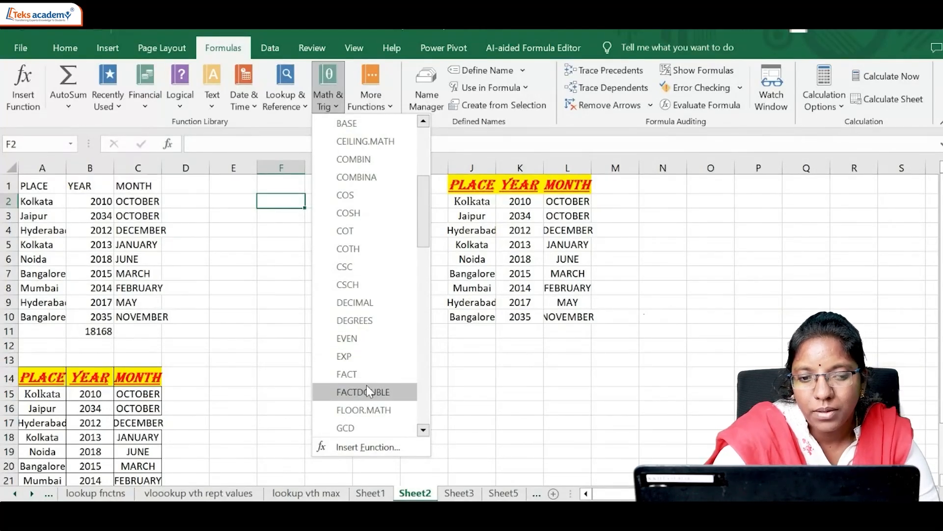
{"action": "scroll", "coordinate": [368, 375], "scroll_direction": "down", "scroll_amount": 3}
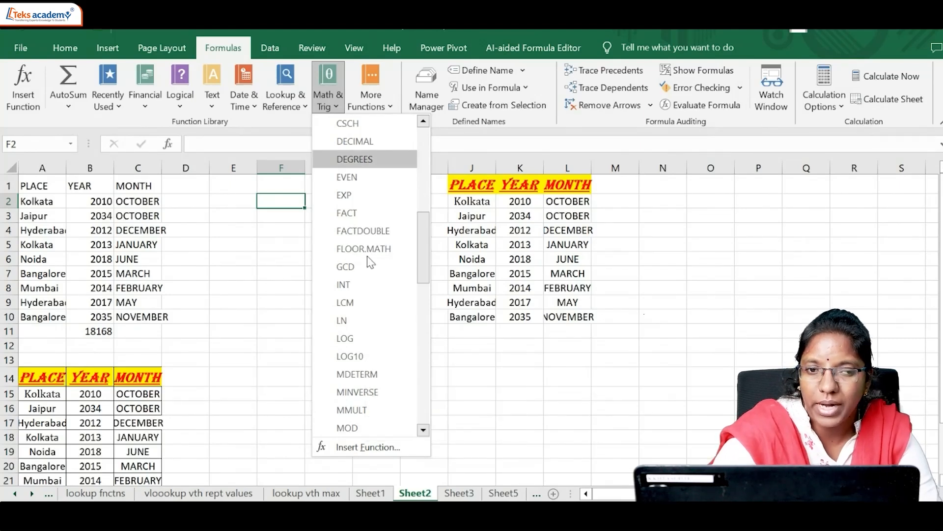
Step: Examine the additional function categories and read through the Statistical functions, then select cell G10
{"action": "left_click", "coordinate": [390, 107]}
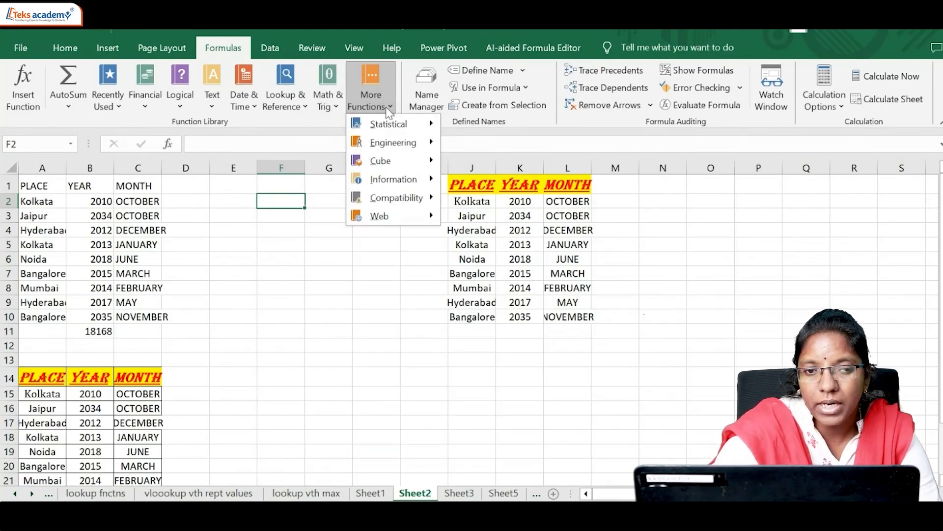
{"action": "mouse_move", "coordinate": [383, 124]}
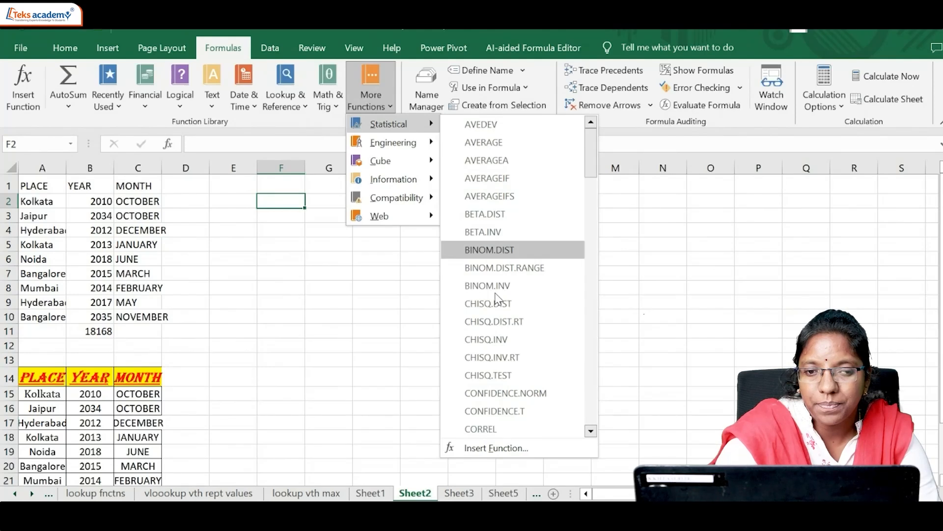
{"action": "scroll", "coordinate": [528, 361], "scroll_direction": "down", "scroll_amount": 4}
{"action": "scroll", "coordinate": [531, 358], "scroll_direction": "up", "scroll_amount": 4}
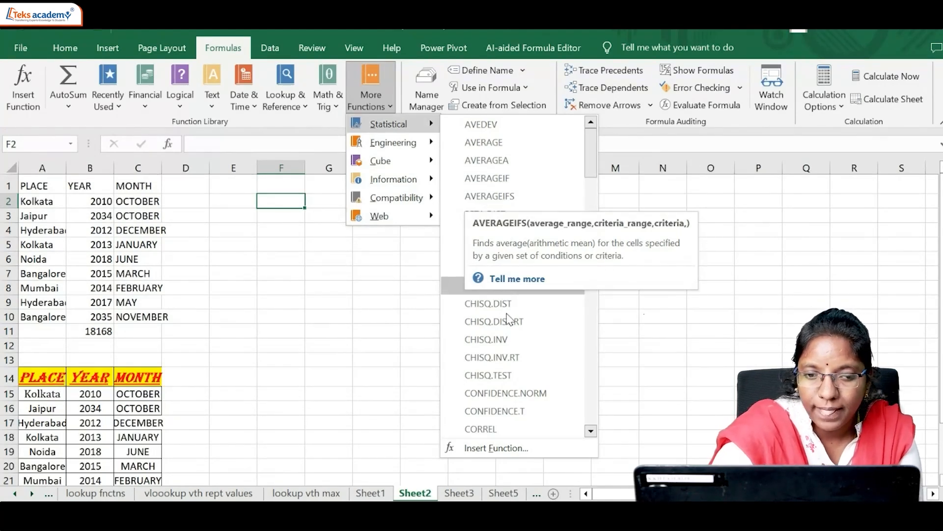
{"action": "scroll", "coordinate": [501, 295], "scroll_direction": "down", "scroll_amount": 4}
{"action": "scroll", "coordinate": [501, 314], "scroll_direction": "down", "scroll_amount": 4}
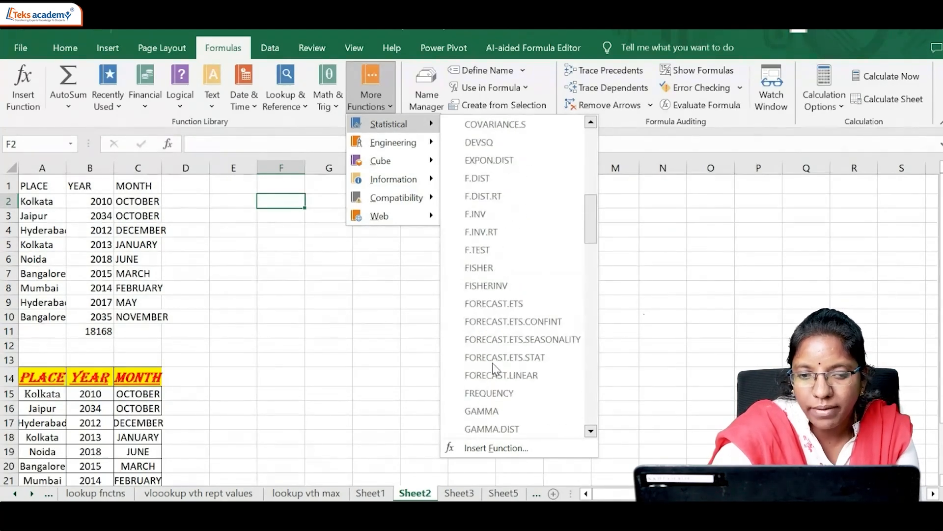
{"action": "scroll", "coordinate": [519, 385], "scroll_direction": "down", "scroll_amount": 2}
{"action": "scroll", "coordinate": [520, 385], "scroll_direction": "down", "scroll_amount": 3}
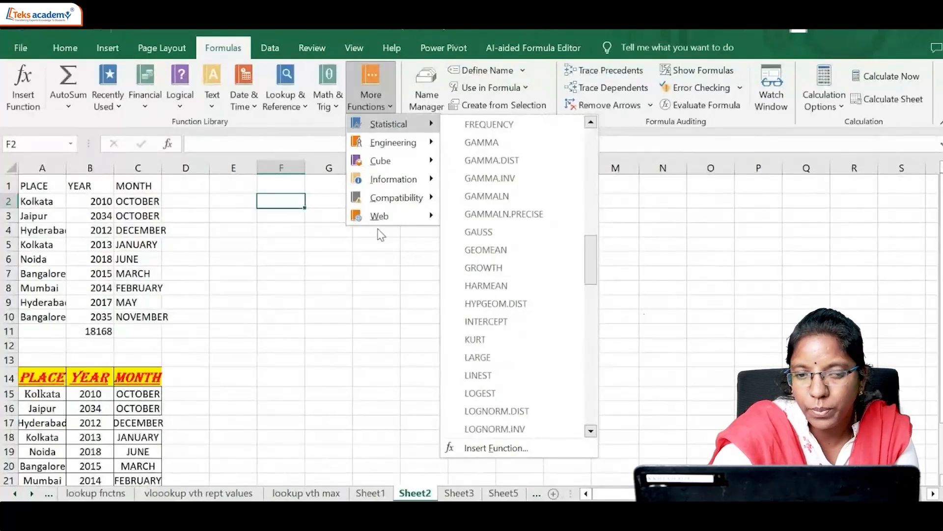
{"action": "left_click", "coordinate": [690, 347]}
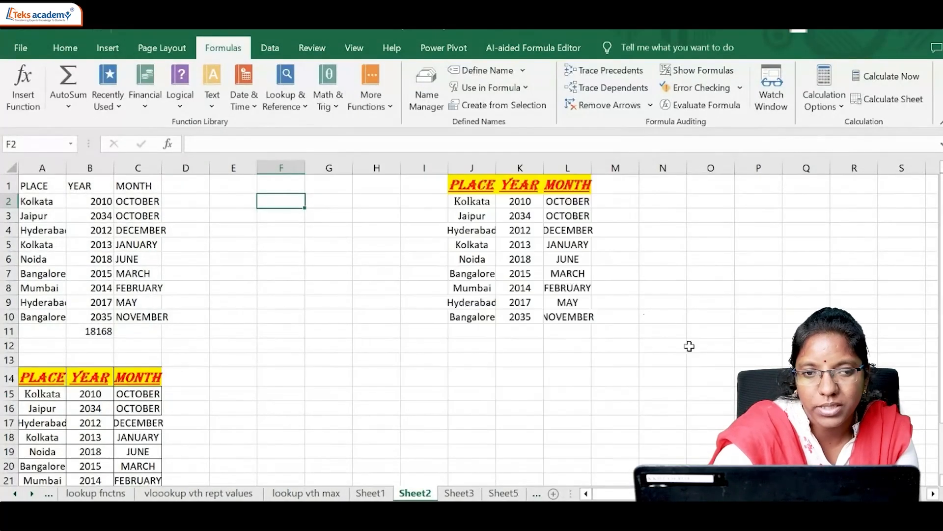
{"action": "left_click", "coordinate": [317, 315]}
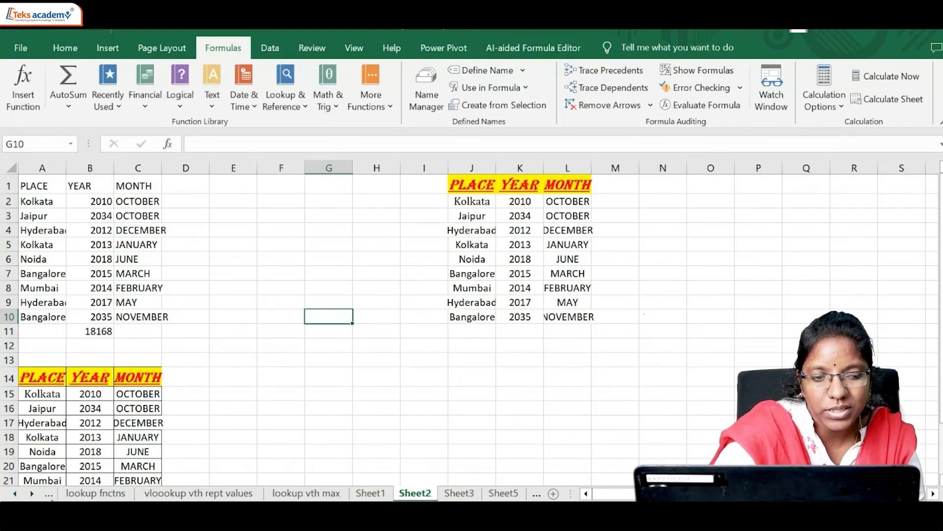
Step: Switch from Sheet2 to the text fncts worksheet near the start of the workbook
{"action": "left_click", "coordinate": [51, 498]}
{"action": "left_click", "coordinate": [51, 498]}
{"action": "left_click", "coordinate": [51, 498]}
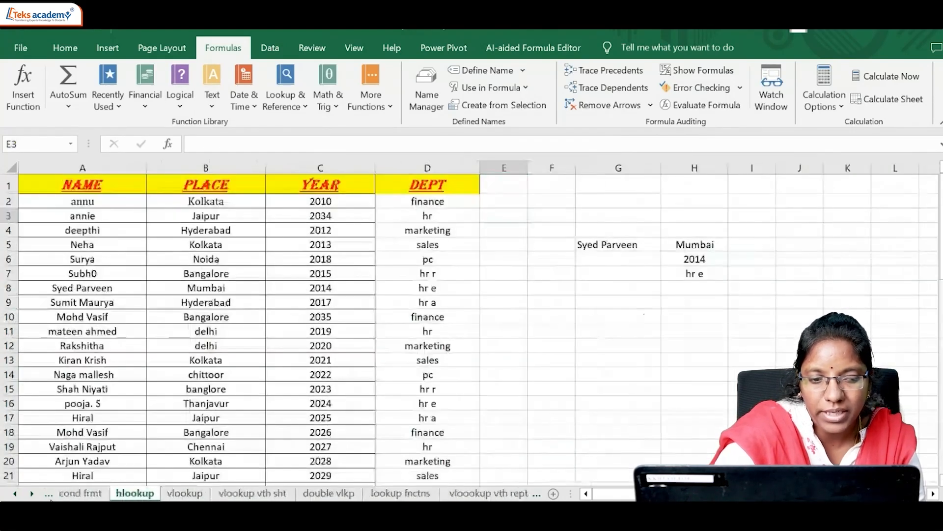
{"action": "left_click", "coordinate": [51, 498]}
{"action": "left_click", "coordinate": [51, 498]}
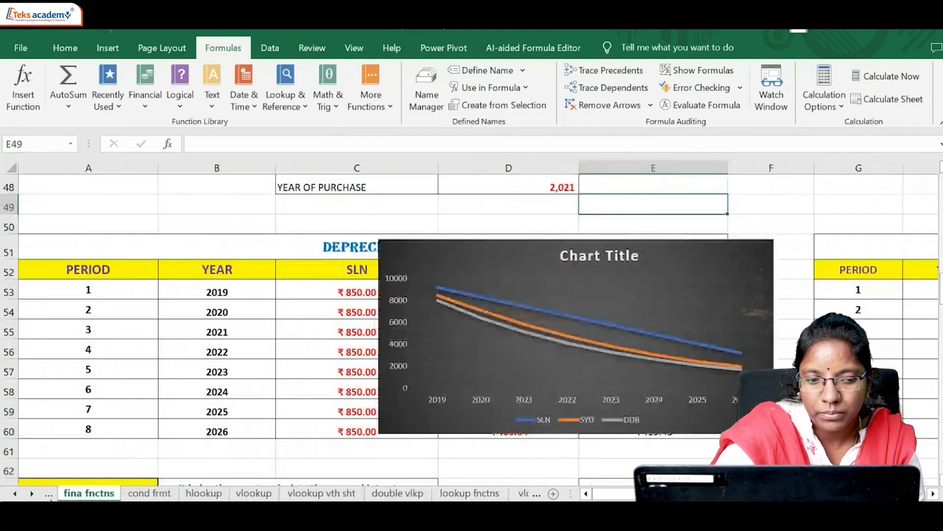
{"action": "left_click", "coordinate": [51, 498]}
{"action": "left_click", "coordinate": [51, 498]}
{"action": "left_click", "coordinate": [51, 498]}
{"action": "left_click", "coordinate": [51, 499]}
{"action": "left_click", "coordinate": [51, 498]}
{"action": "left_click", "coordinate": [51, 499]}
{"action": "left_click", "coordinate": [51, 498]}
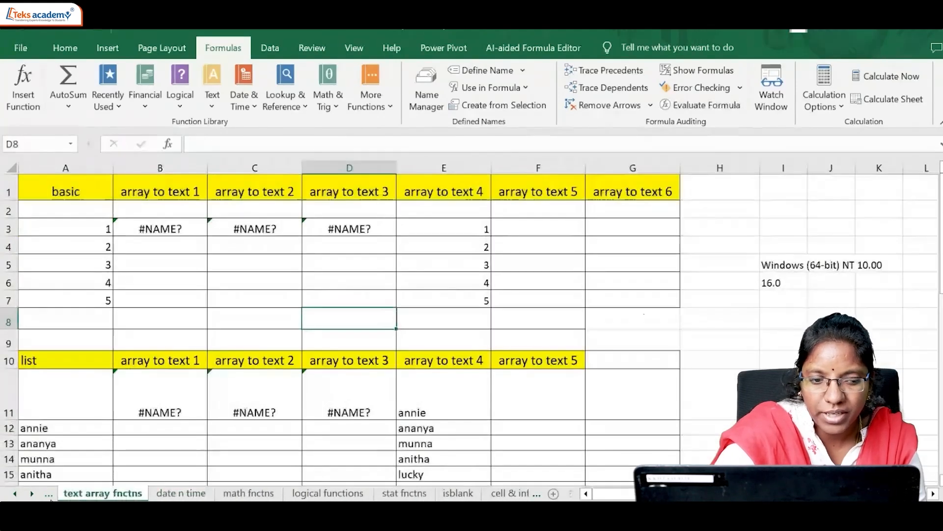
{"action": "left_click", "coordinate": [51, 498]}
{"action": "left_click", "coordinate": [51, 499]}
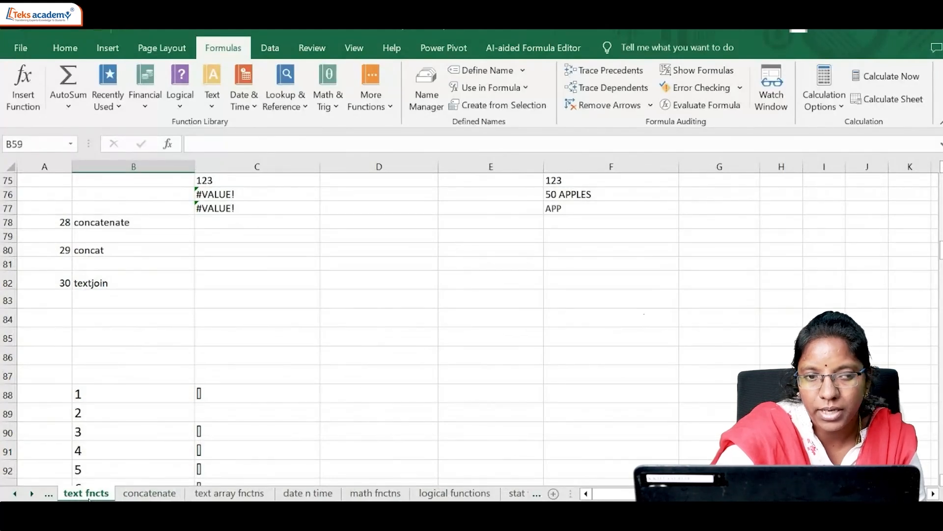
Step: Look at the list of Text functions and review the worksheet's function examples from LEN through PROPER
{"action": "left_click", "coordinate": [213, 107]}
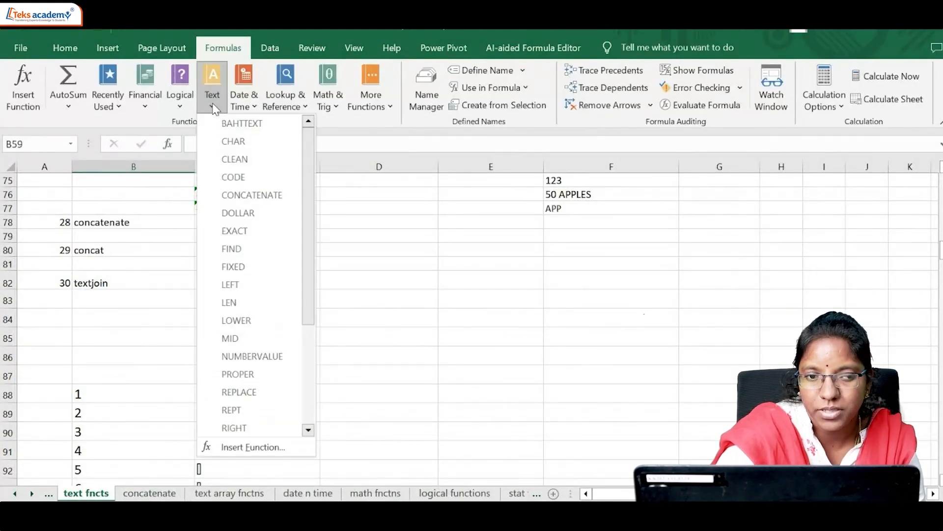
{"action": "left_click", "coordinate": [214, 107]}
{"action": "scroll", "coordinate": [166, 236], "scroll_direction": "up", "scroll_amount": 20}
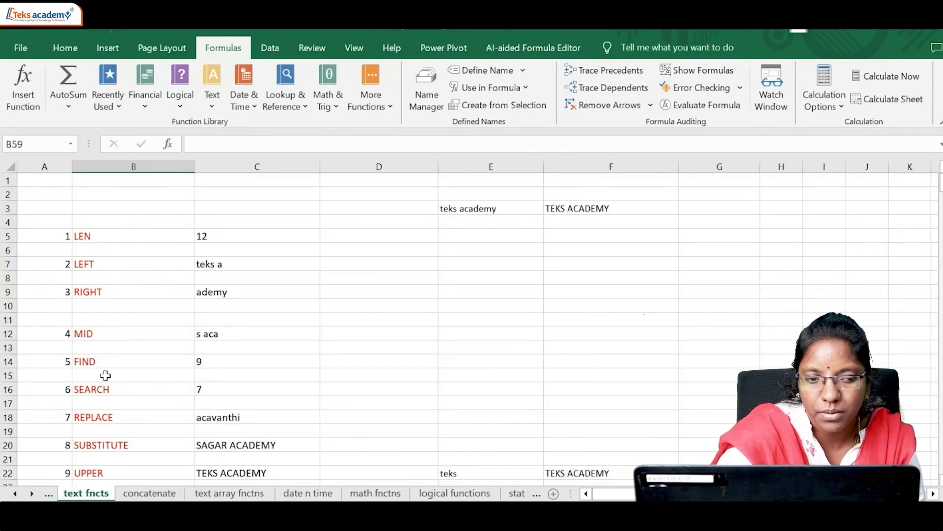
{"action": "scroll", "coordinate": [133, 330], "scroll_direction": "down", "scroll_amount": 6}
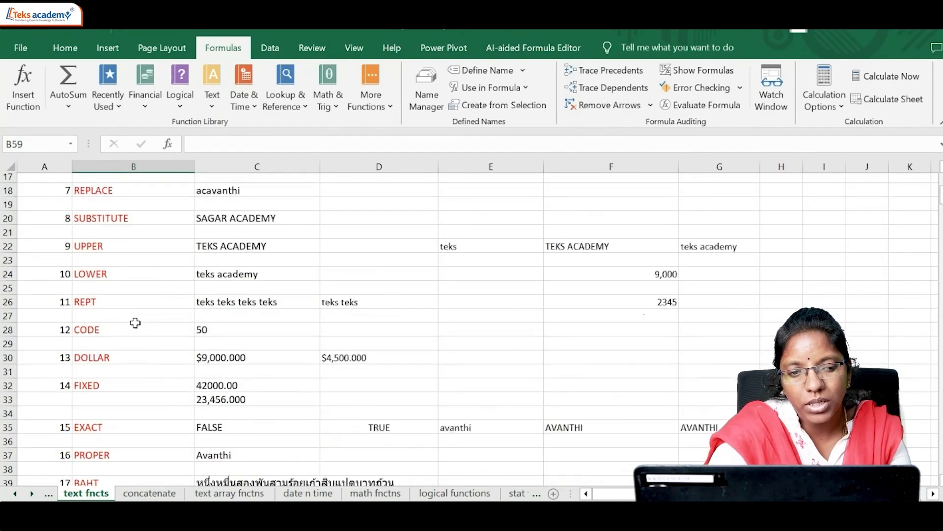
{"action": "scroll", "coordinate": [136, 338], "scroll_direction": "up", "scroll_amount": 6}
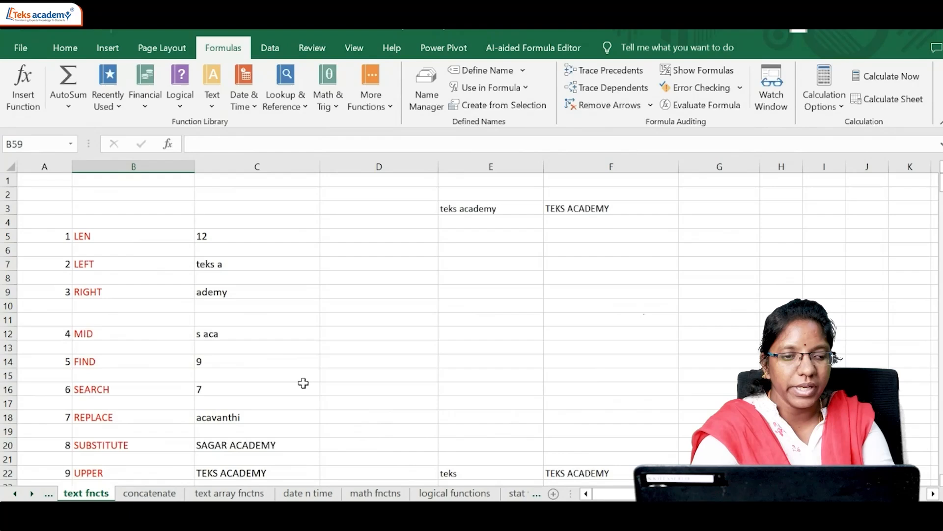
Step: Enter the formula =UPPER(G22) in cell D22 of the UPPER example
{"action": "scroll", "coordinate": [303, 383], "scroll_direction": "down", "scroll_amount": 3}
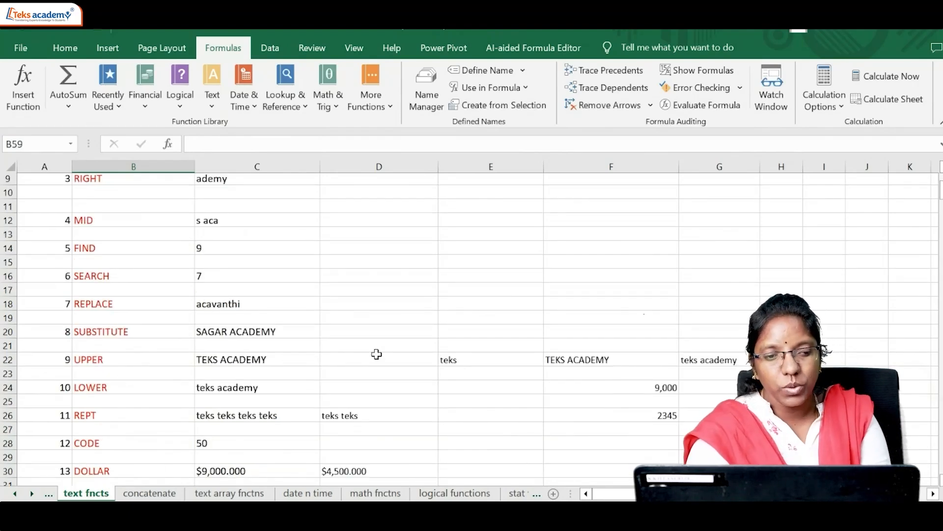
{"action": "left_click", "coordinate": [376, 356]}
{"action": "type", "text": "="}
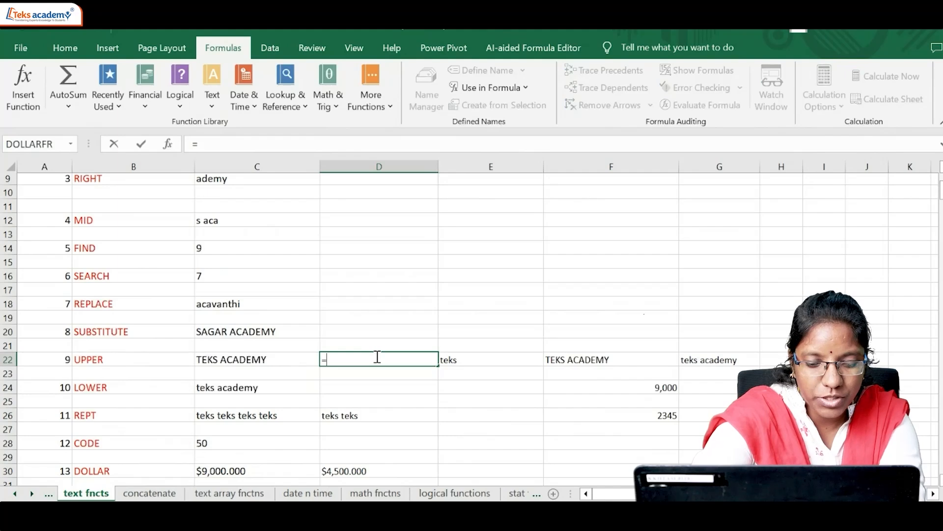
{"action": "type", "text": "uppe"}
{"action": "key", "text": "Tab"}
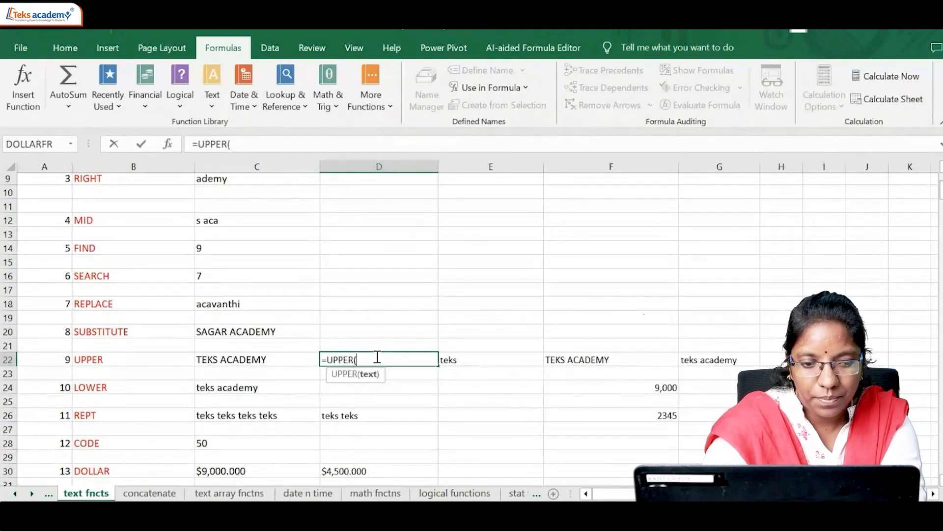
{"action": "left_click", "coordinate": [696, 362]}
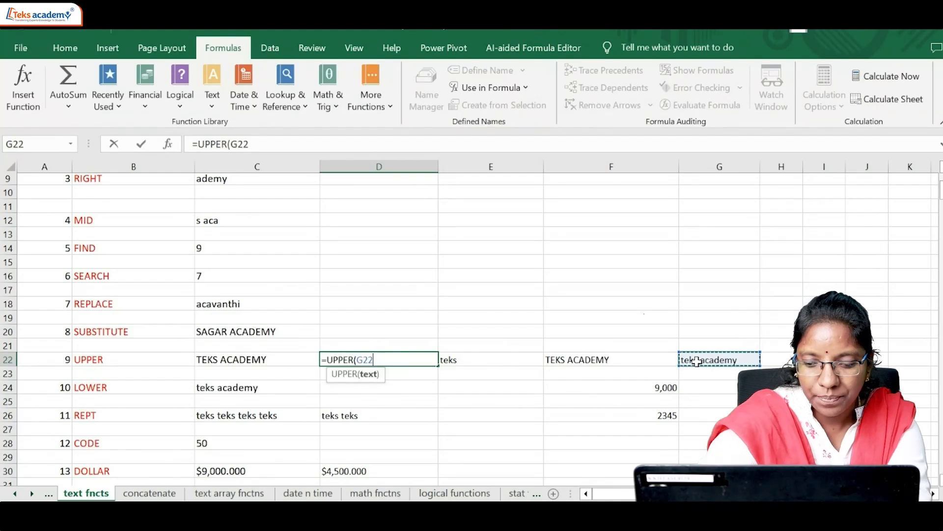
{"action": "type", "text": ")"}
{"action": "key", "text": "Return"}
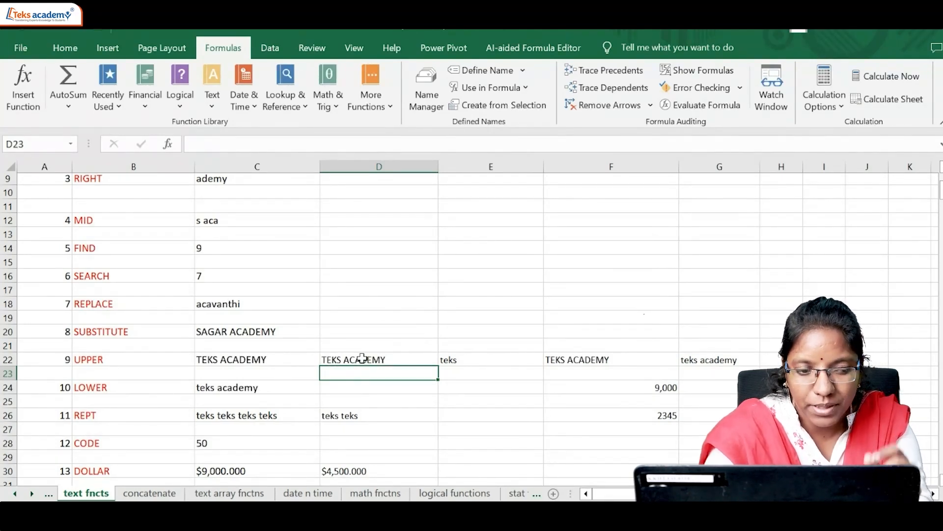
Step: Review the examples down to TRIM, inspecting the source text in F51 and the formula in C51
{"action": "scroll", "coordinate": [360, 389], "scroll_direction": "down", "scroll_amount": 4}
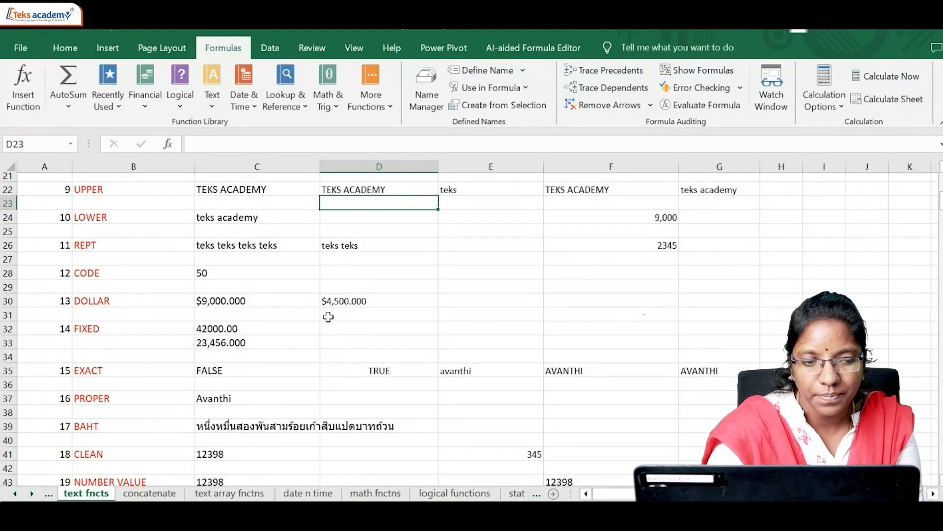
{"action": "scroll", "coordinate": [162, 359], "scroll_direction": "down", "scroll_amount": 3}
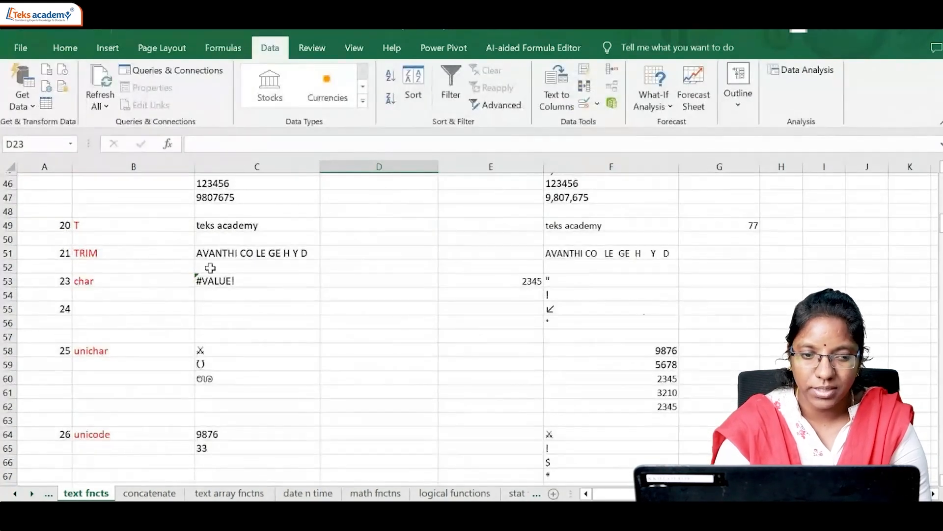
{"action": "left_click", "coordinate": [552, 255]}
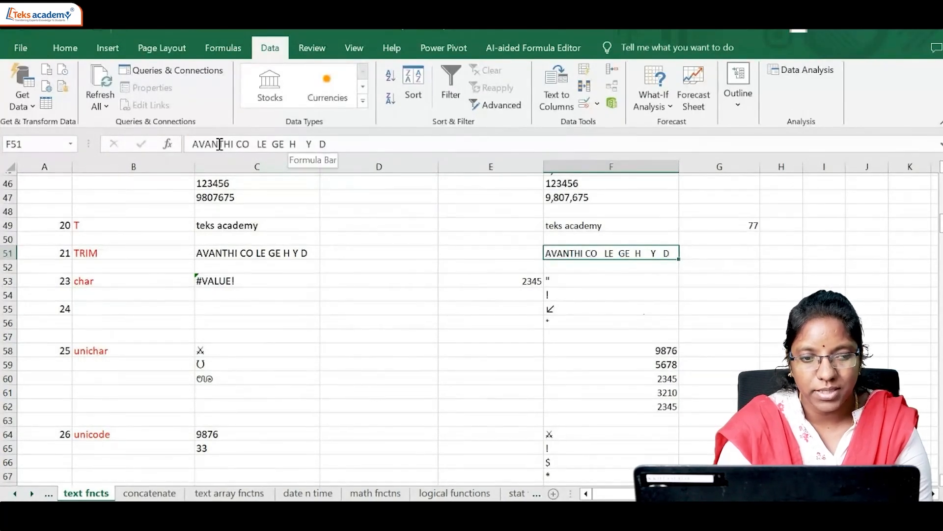
{"action": "left_click", "coordinate": [287, 252]}
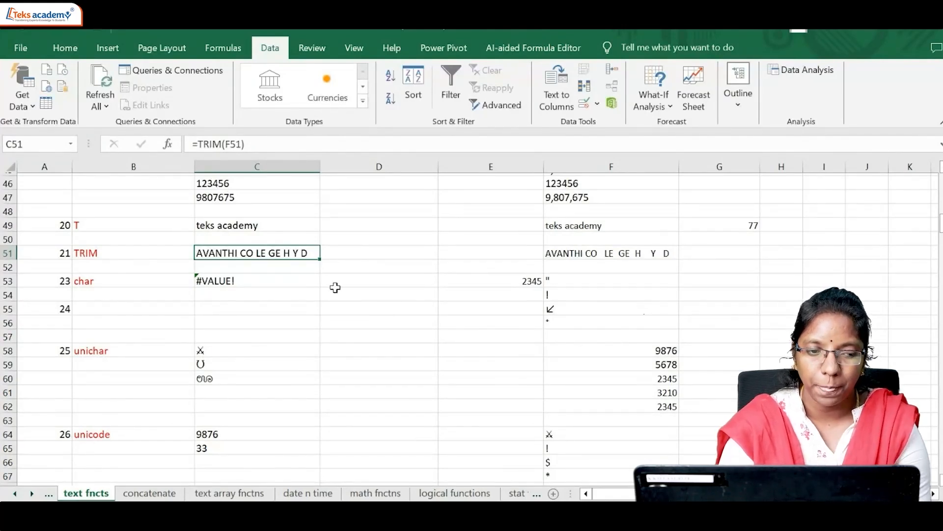
Step: Inspect the unichar example's source number in F58 and its formula in C58
{"action": "scroll", "coordinate": [332, 286], "scroll_direction": "down", "scroll_amount": 4}
{"action": "scroll", "coordinate": [221, 279], "scroll_direction": "up", "scroll_amount": 1}
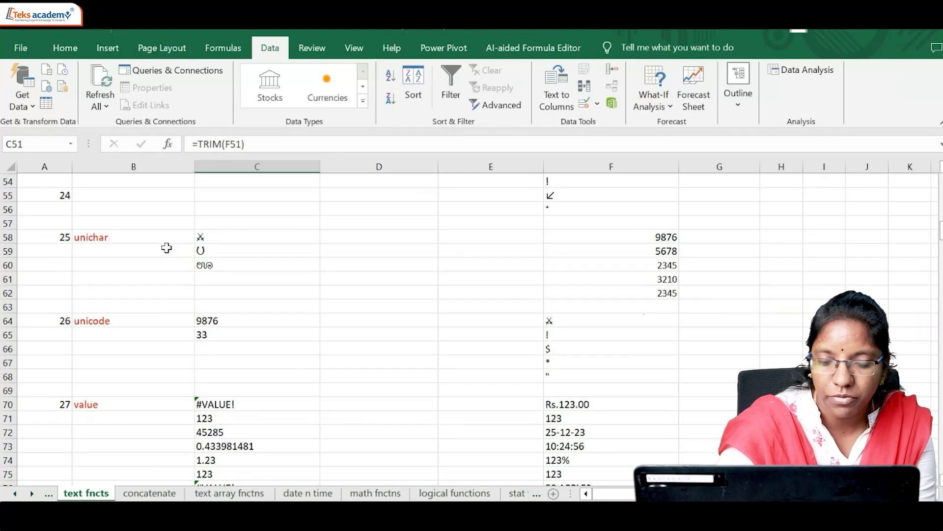
{"action": "left_click", "coordinate": [576, 242]}
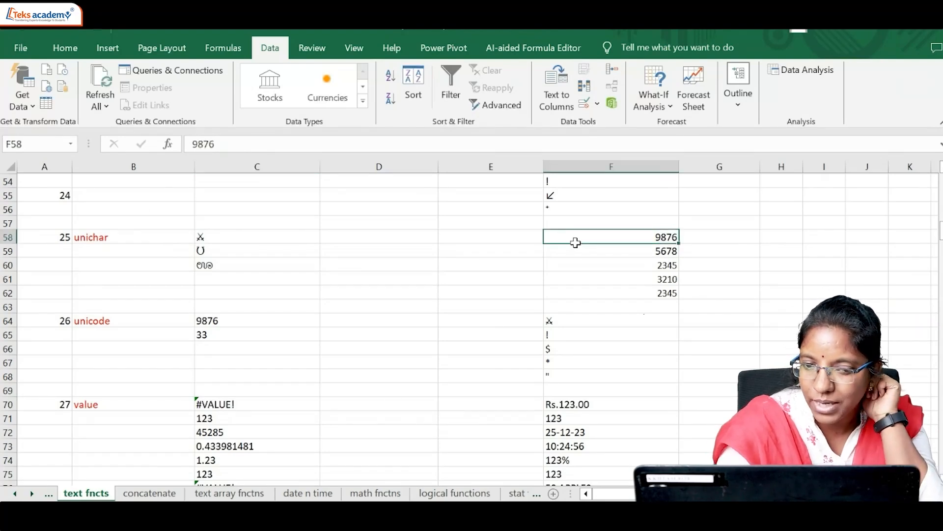
{"action": "left_click", "coordinate": [301, 235]}
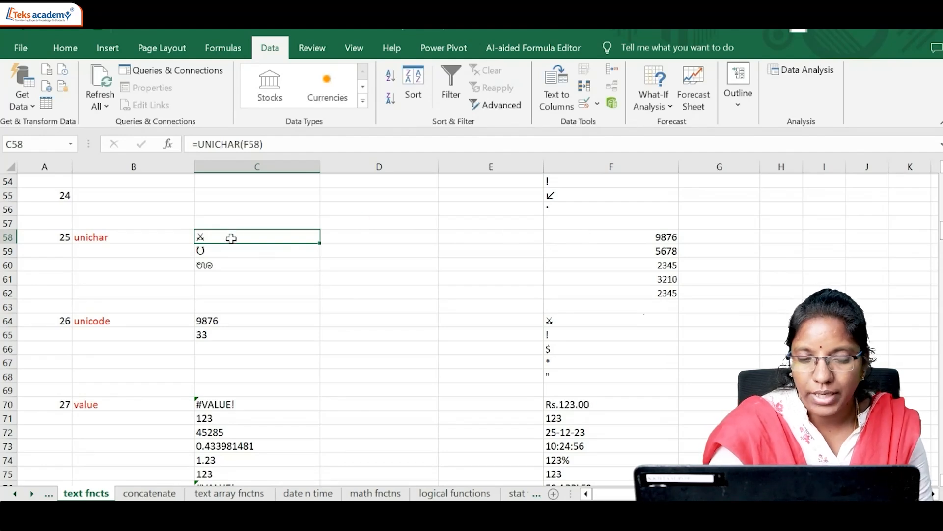
Step: Enter the formula =UNICHAR(F58) in cell D58 of the unichar example
{"action": "left_click", "coordinate": [335, 239]}
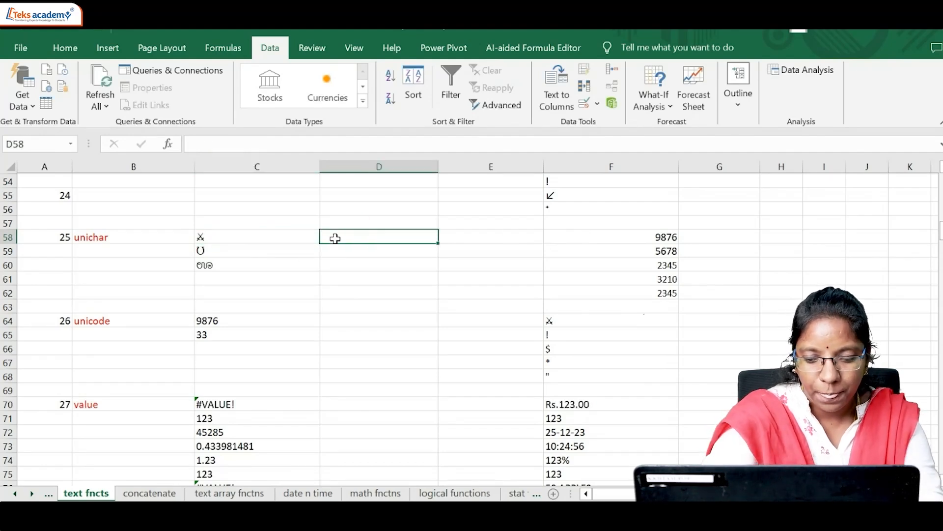
{"action": "type", "text": "=unich"}
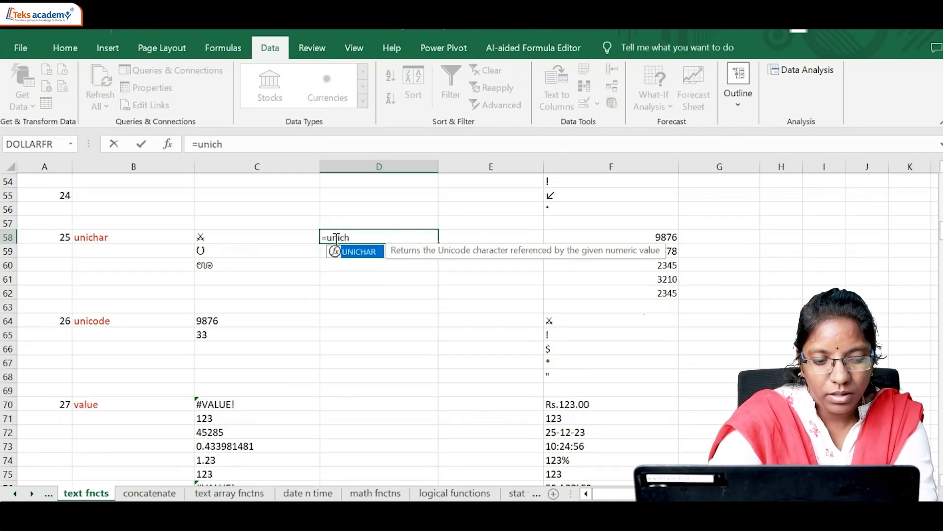
{"action": "key", "text": "Tab"}
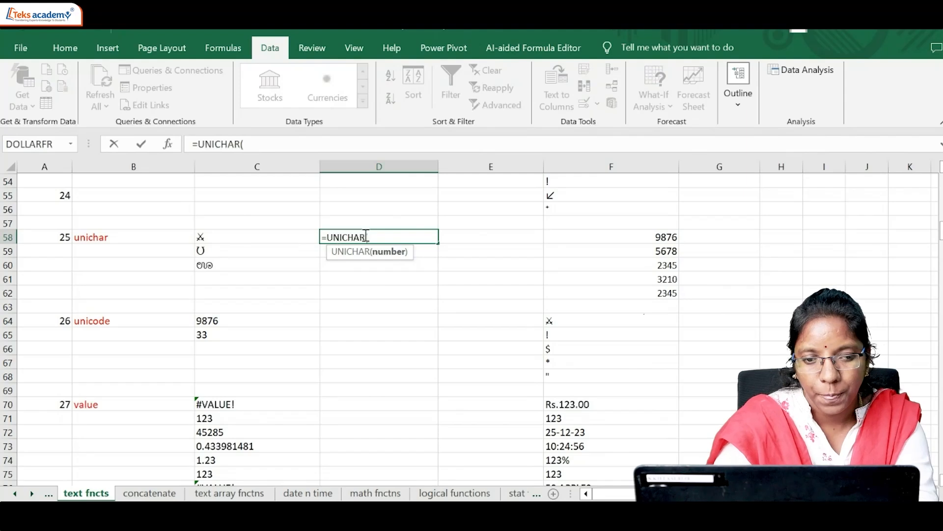
{"action": "left_click", "coordinate": [635, 237]}
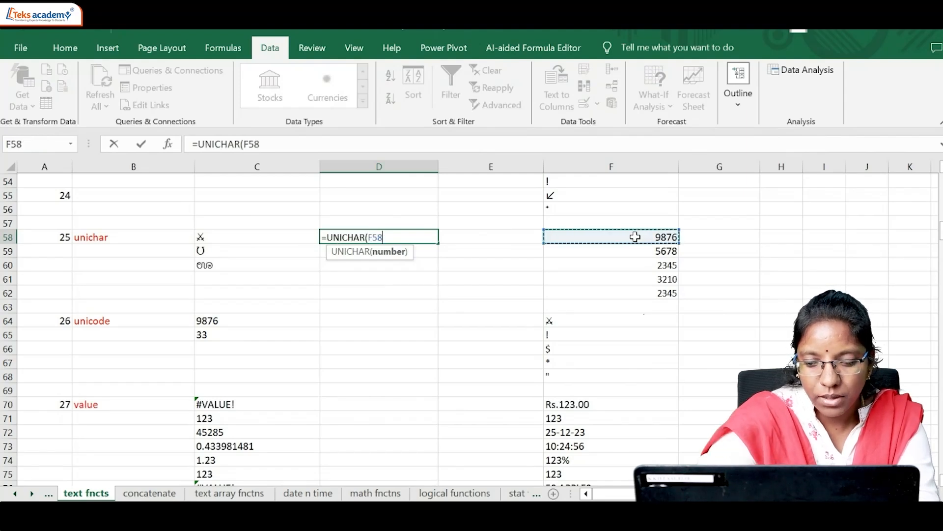
{"action": "key", "text": "Return"}
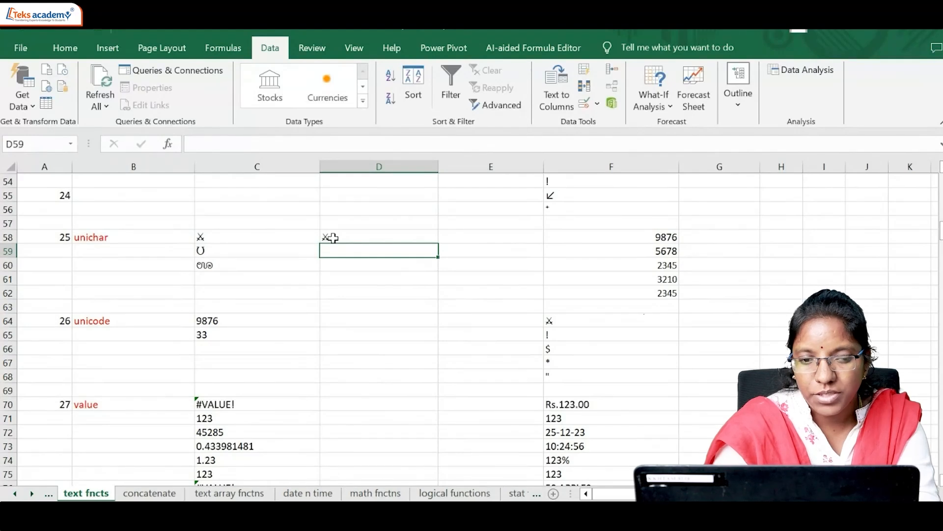
Step: Change the unichar source number in F58 to 345
{"action": "left_click", "coordinate": [642, 234]}
{"action": "type", "text": "345"}
{"action": "key", "text": "Return"}
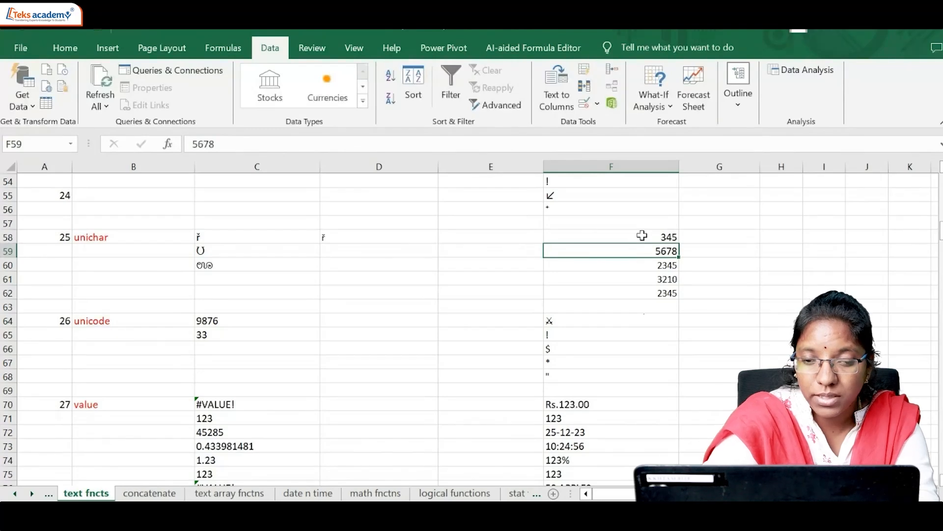
Step: Set the unichar source numbers to 67 in F58 and 68 in F59
{"action": "left_click", "coordinate": [642, 235]}
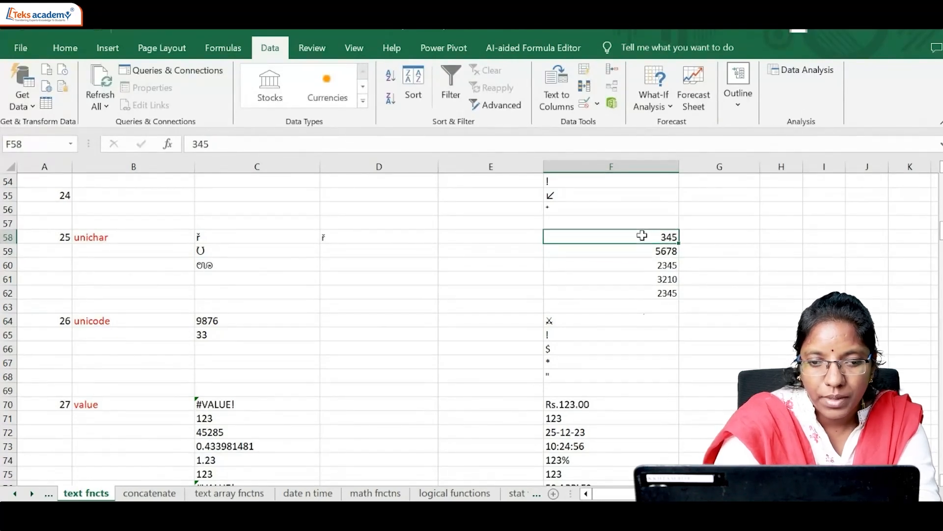
{"action": "type", "text": "67"}
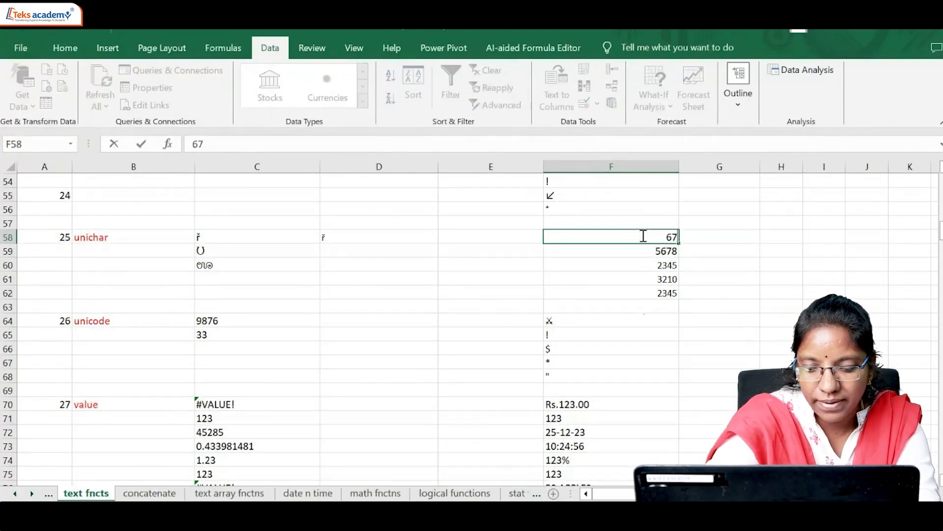
{"action": "key", "text": "Return"}
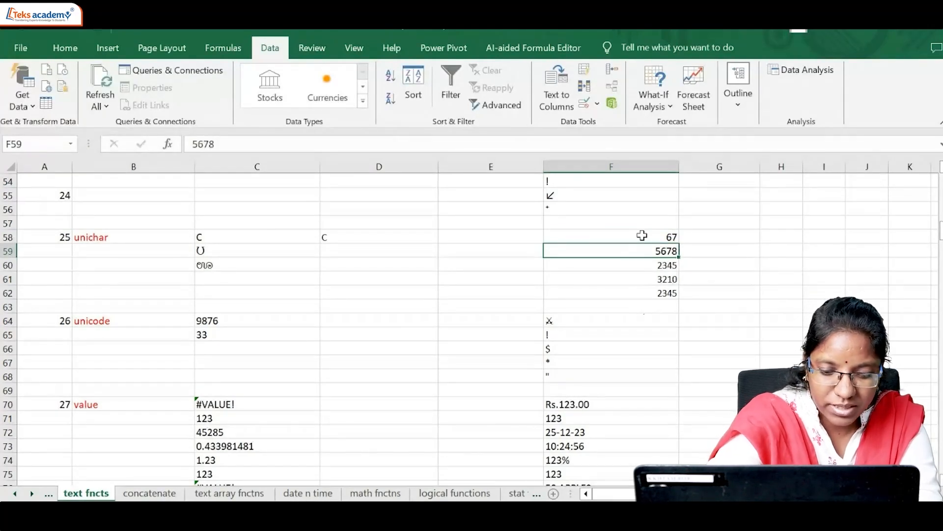
{"action": "type", "text": "68"}
{"action": "key", "text": "Return"}
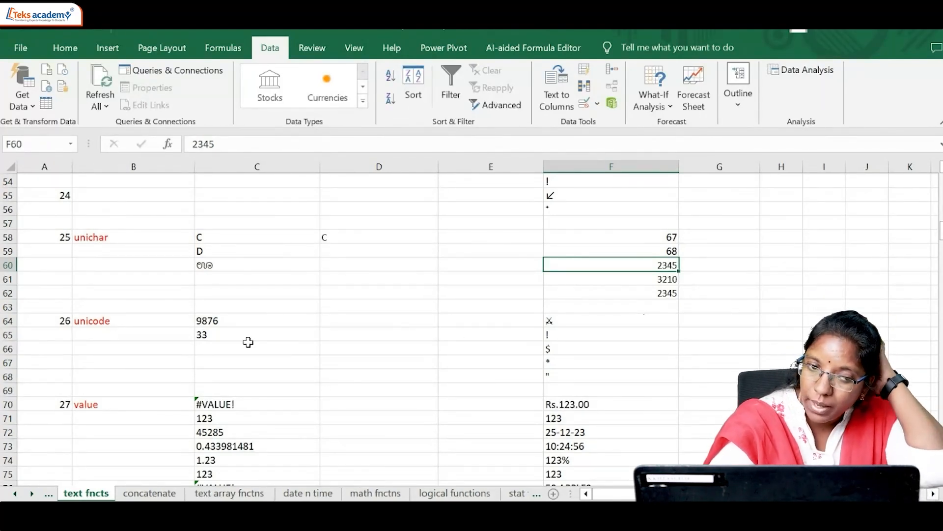
Step: Look over the remaining text function examples, then open the concatenate worksheet at its first table
{"action": "scroll", "coordinate": [274, 304], "scroll_direction": "down", "scroll_amount": 5}
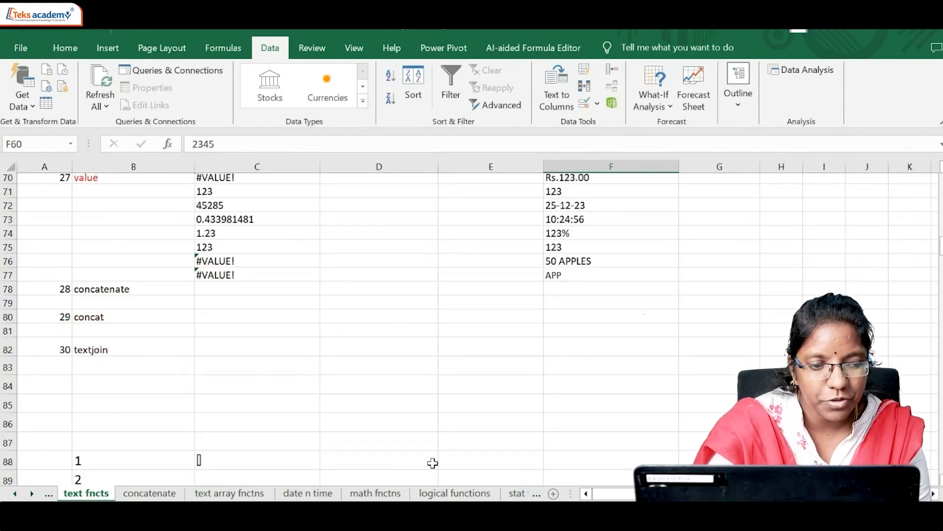
{"action": "scroll", "coordinate": [431, 461], "scroll_direction": "up", "scroll_amount": 3}
{"action": "left_click", "coordinate": [166, 495]}
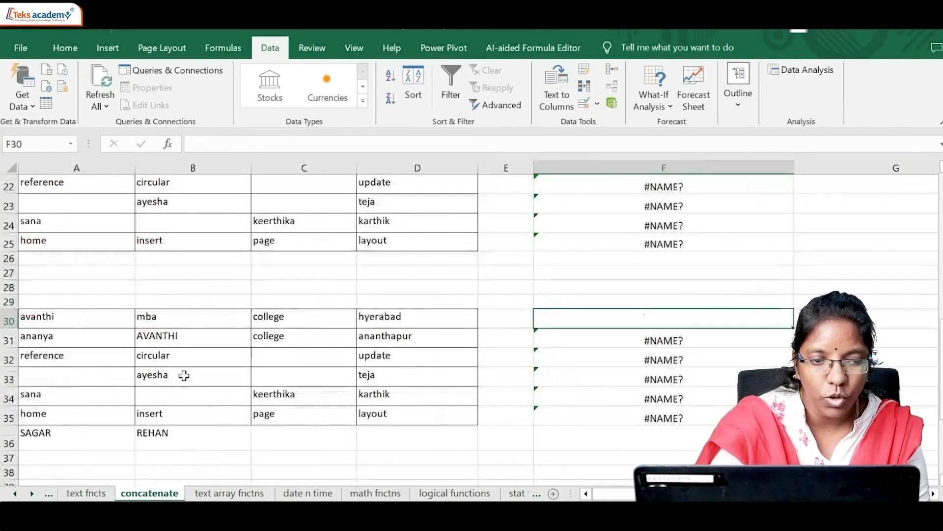
{"action": "scroll", "coordinate": [236, 371], "scroll_direction": "up", "scroll_amount": 6}
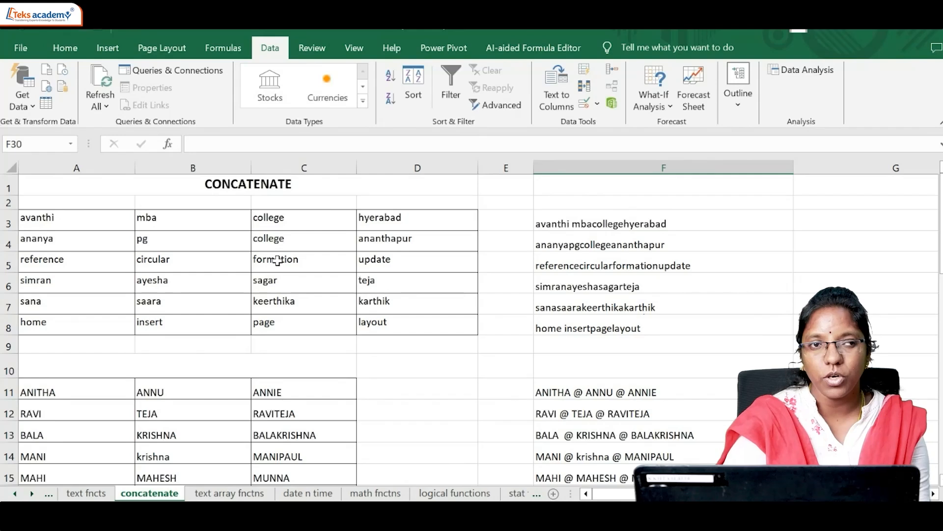
Step: Enter the formula =CONCATENATE(A3,B3,C3,D3) in cell F3 to join the four words of the first table row
{"action": "left_click", "coordinate": [649, 225]}
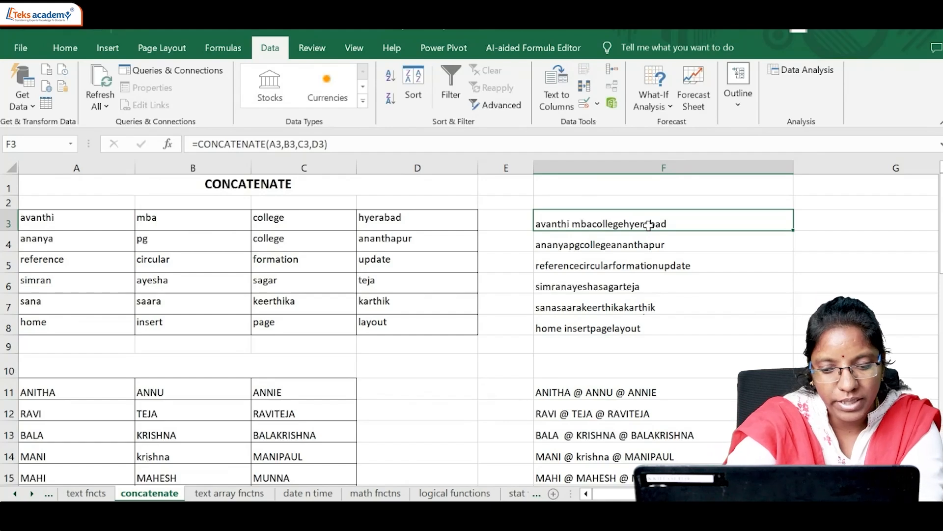
{"action": "type", "text": "="}
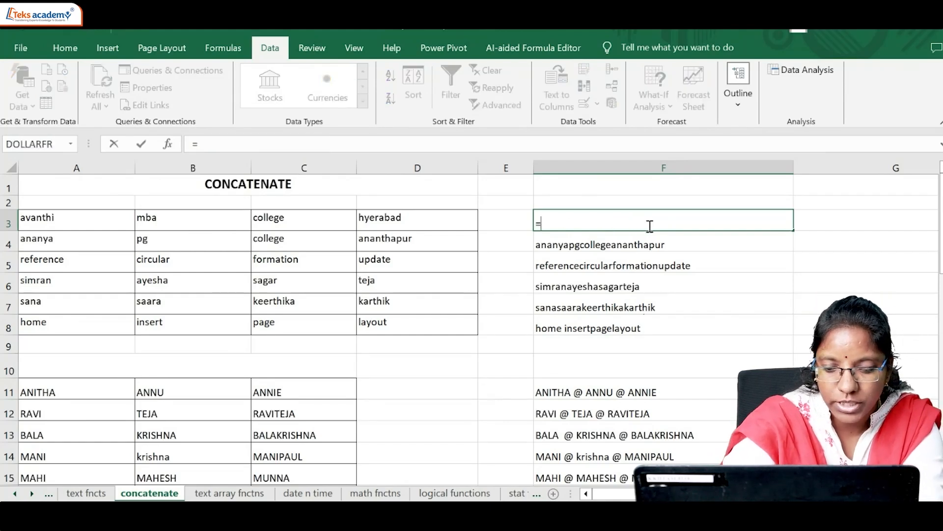
{"action": "type", "text": "conc"}
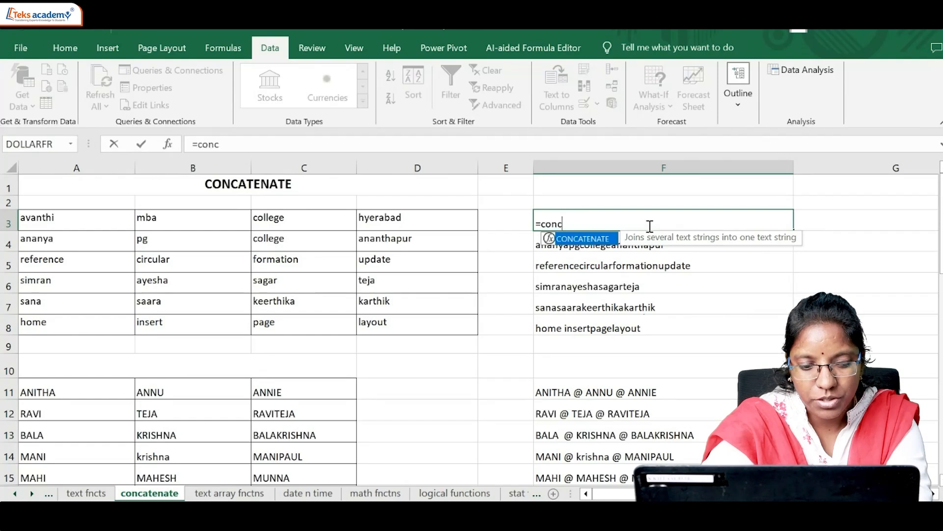
{"action": "key", "text": "Tab"}
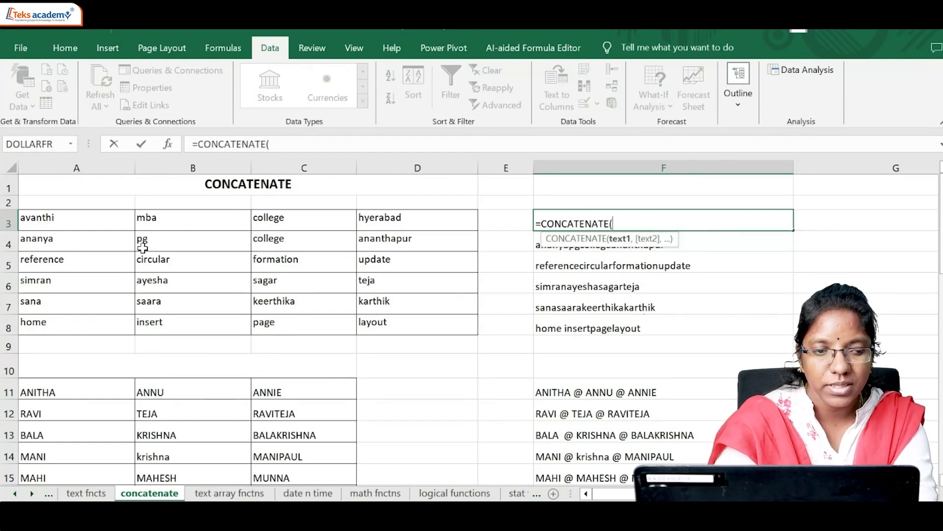
{"action": "left_click", "coordinate": [45, 219]}
{"action": "type", "text": ","}
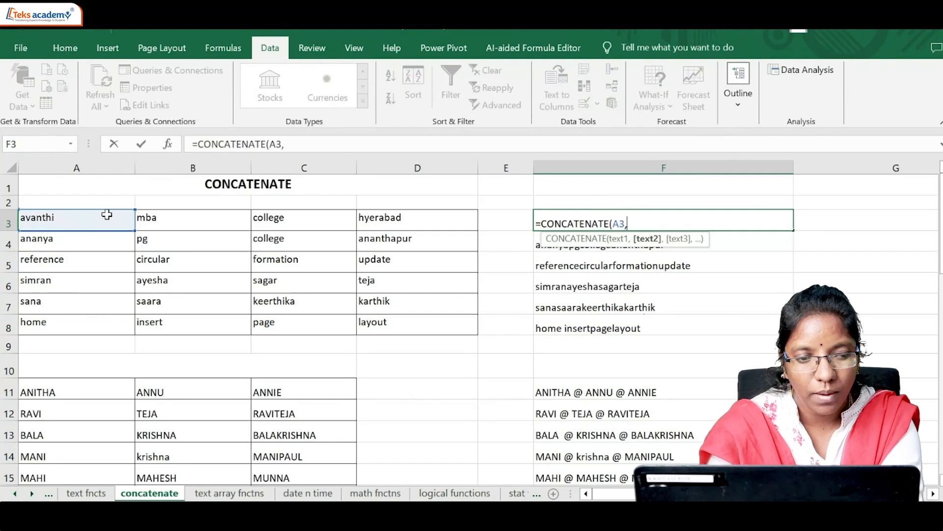
{"action": "left_click", "coordinate": [157, 214]}
{"action": "type", "text": ","}
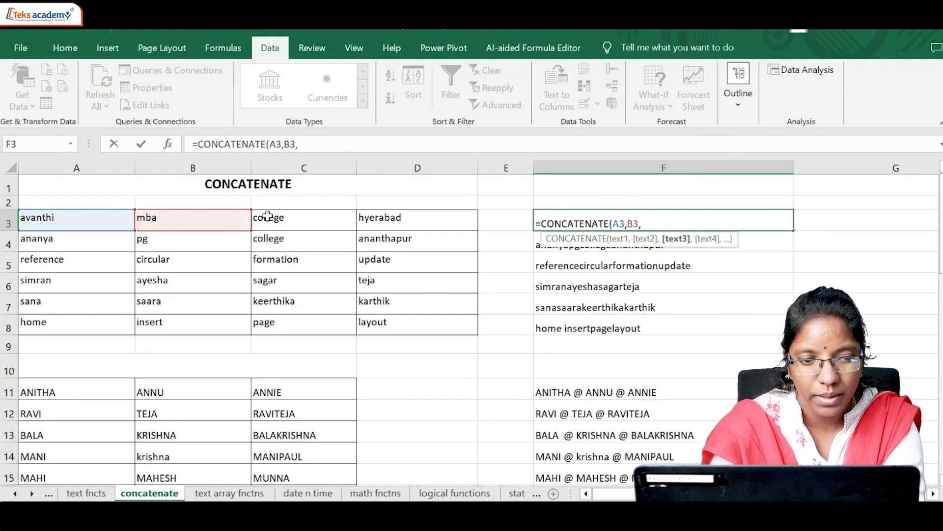
{"action": "left_click", "coordinate": [285, 216]}
{"action": "type", "text": ","}
{"action": "left_click", "coordinate": [386, 217]}
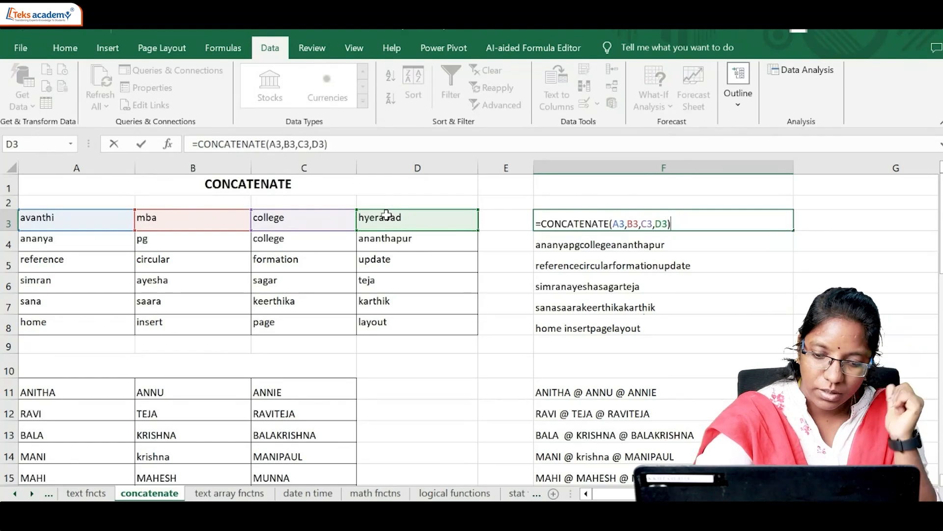
{"action": "key", "text": "Return"}
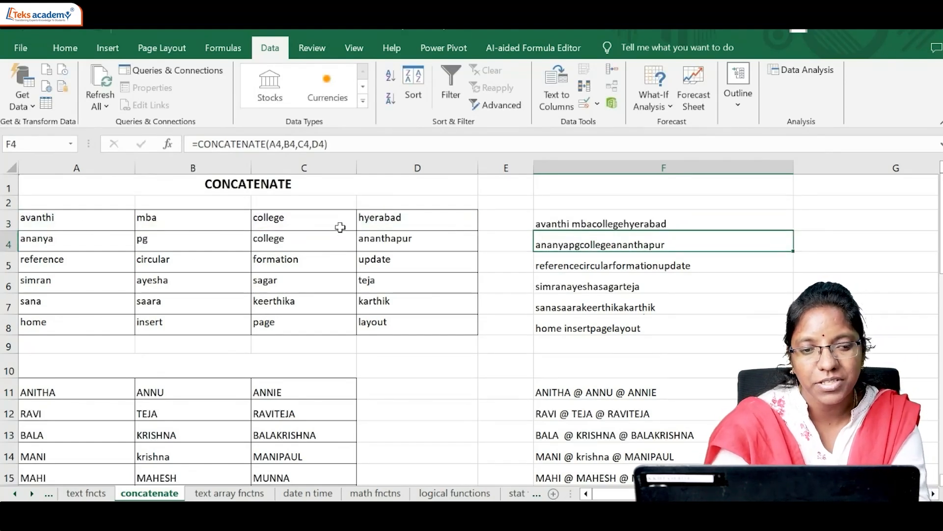
Step: Reopen the formula in cell F3 and delete all of its content
{"action": "left_click", "coordinate": [596, 220]}
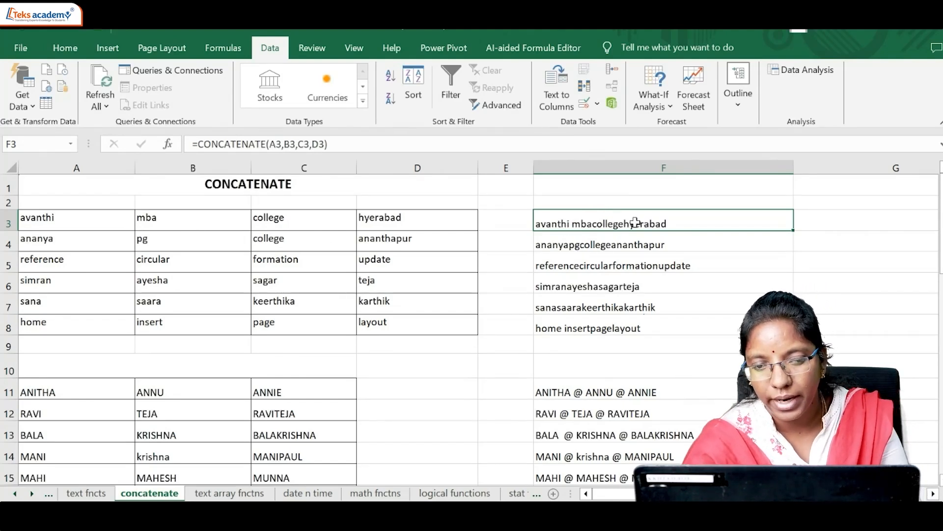
{"action": "double_click", "coordinate": [586, 225]}
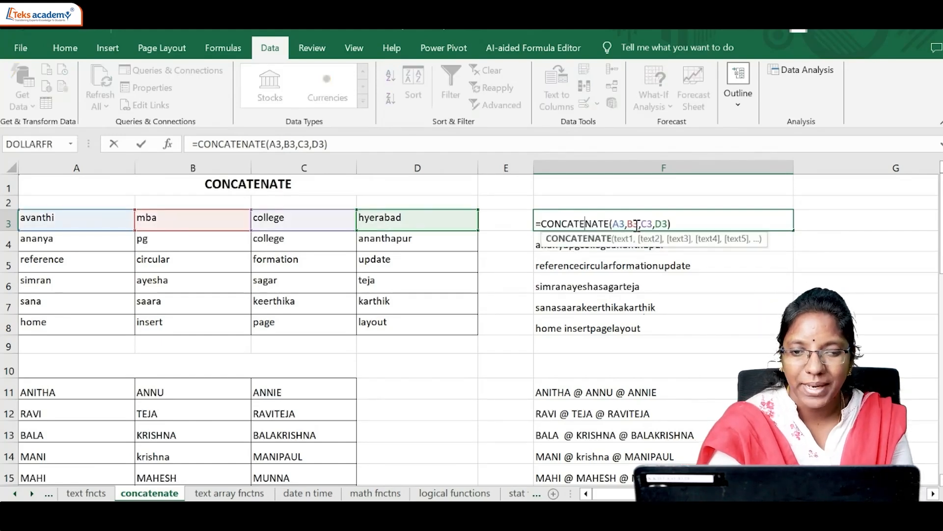
{"action": "left_click", "coordinate": [680, 216]}
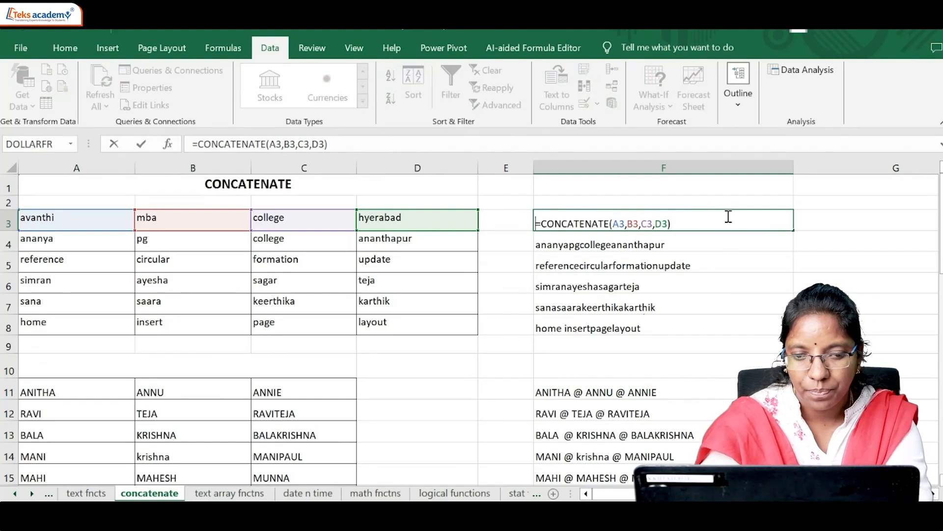
{"action": "left_click", "coordinate": [721, 238]}
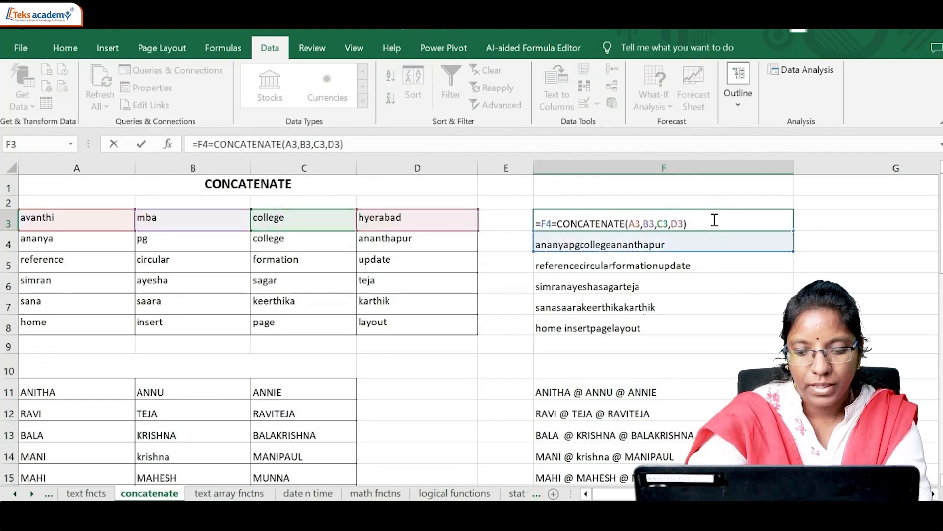
{"action": "key", "text": "BackSpace"}
{"action": "key", "text": "BackSpace"}
{"action": "key", "text": "BackSpace"}
{"action": "key", "text": "BackSpace"}
{"action": "key", "text": "BackSpace"}
{"action": "key", "text": "BackSpace"}
{"action": "key", "text": "BackSpace"}
{"action": "key", "text": "BackSpace"}
{"action": "key", "text": "BackSpace"}
{"action": "key", "text": "BackSpace"}
{"action": "key", "text": "BackSpace"}
{"action": "key", "text": "BackSpace"}
{"action": "key", "text": "BackSpace"}
{"action": "key", "text": "BackSpace"}
{"action": "key", "text": "BackSpace"}
{"action": "key", "text": "BackSpace"}
{"action": "key", "text": "BackSpace"}
{"action": "key", "text": "BackSpace"}
{"action": "key", "text": "BackSpace"}
{"action": "key", "text": "BackSpace"}
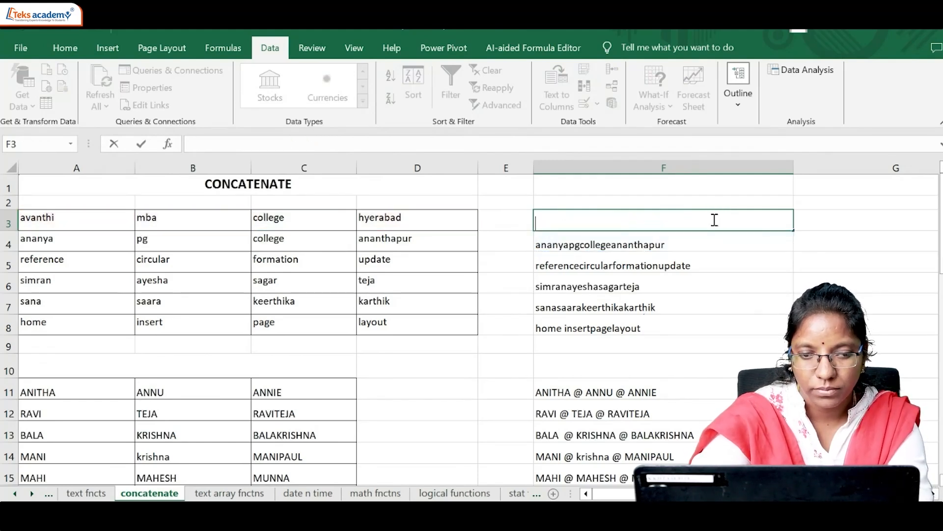
Step: Enter =CONCATENATE(A3," ",B3," ",C3," ",D3) in cell F3 and fill it down through F8
{"action": "type", "text": "="}
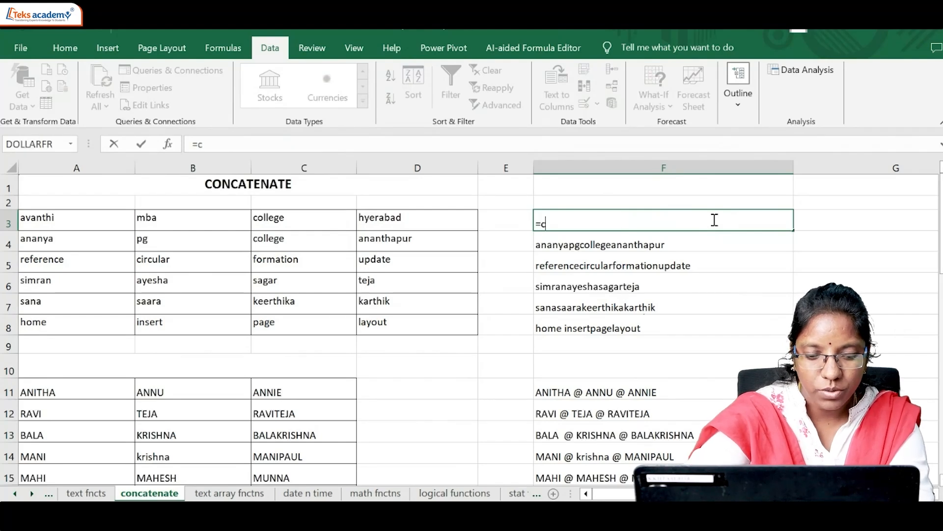
{"action": "type", "text": "conc"}
{"action": "key", "text": "Tab"}
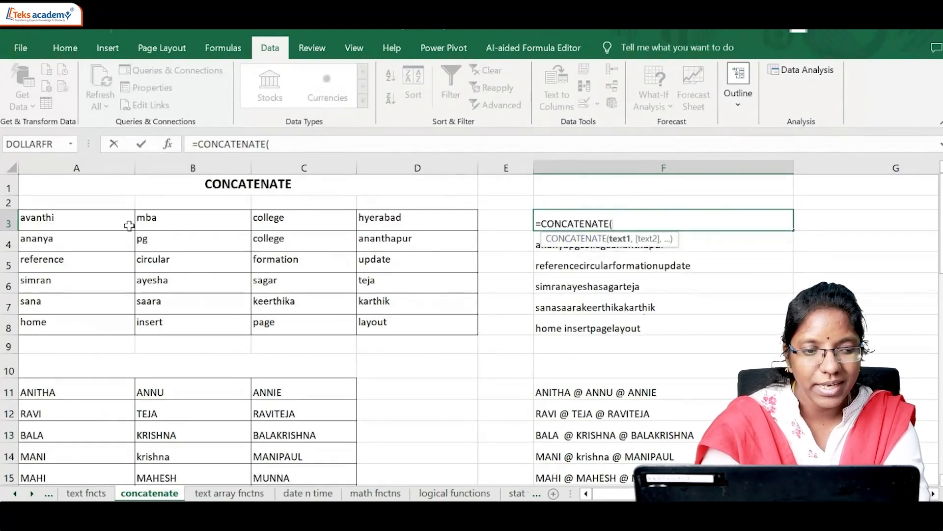
{"action": "left_click", "coordinate": [93, 222]}
{"action": "type", "text": ","}
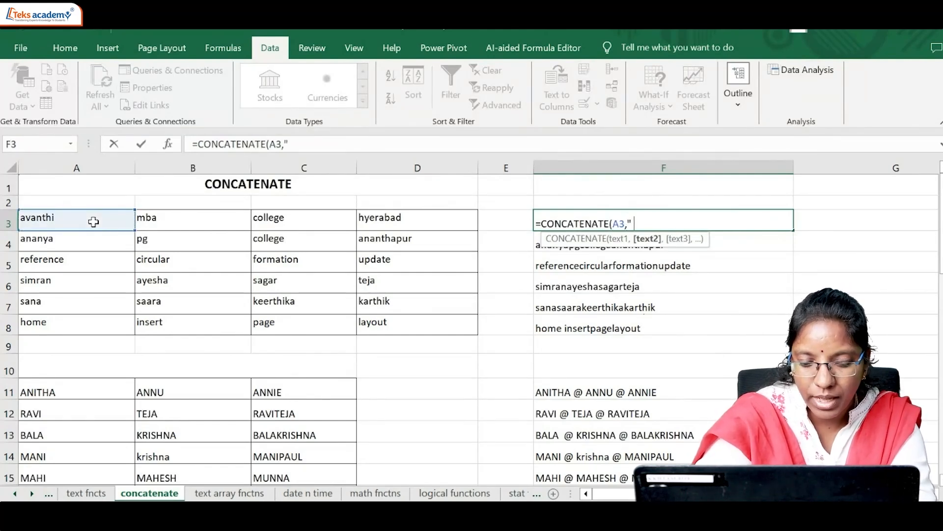
{"action": "type", "text": "\" \","}
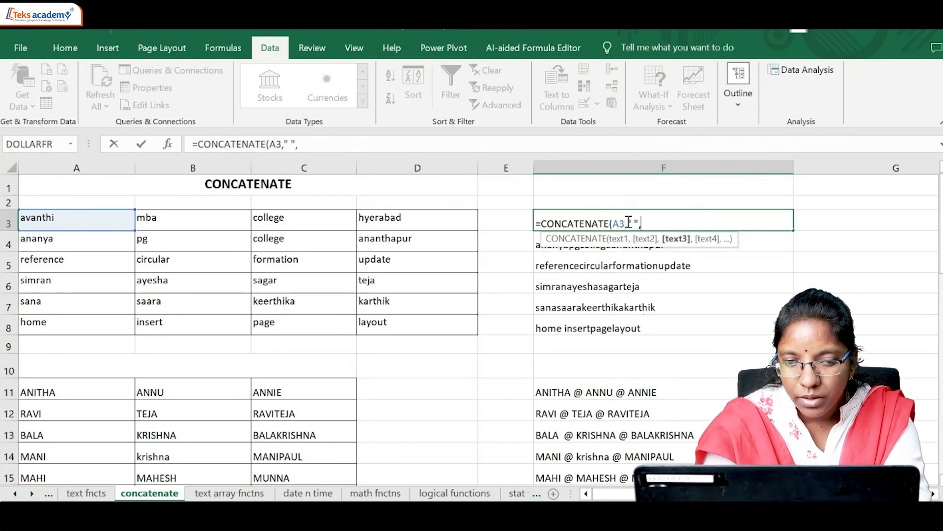
{"action": "left_click_drag", "start_coordinate": [628, 223], "coordinate": [634, 220]}
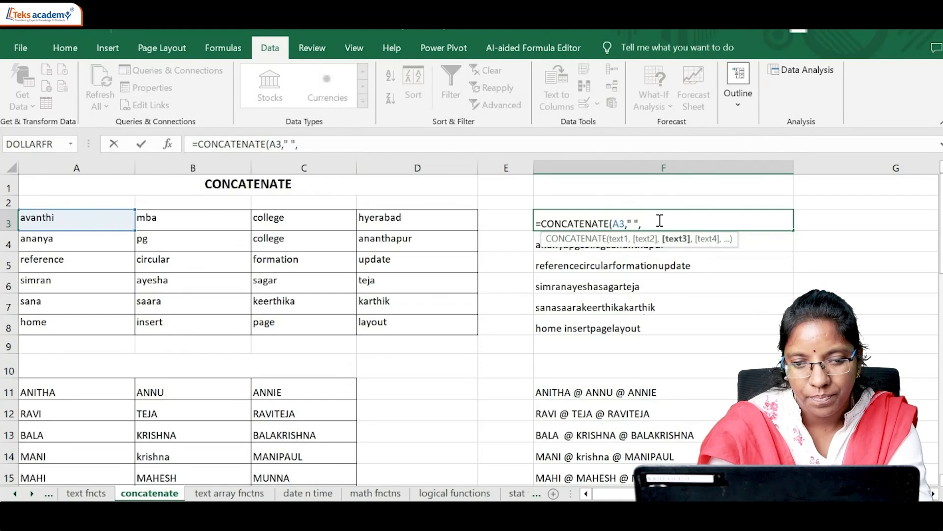
{"action": "left_click", "coordinate": [206, 221]}
{"action": "type", "text": ","}
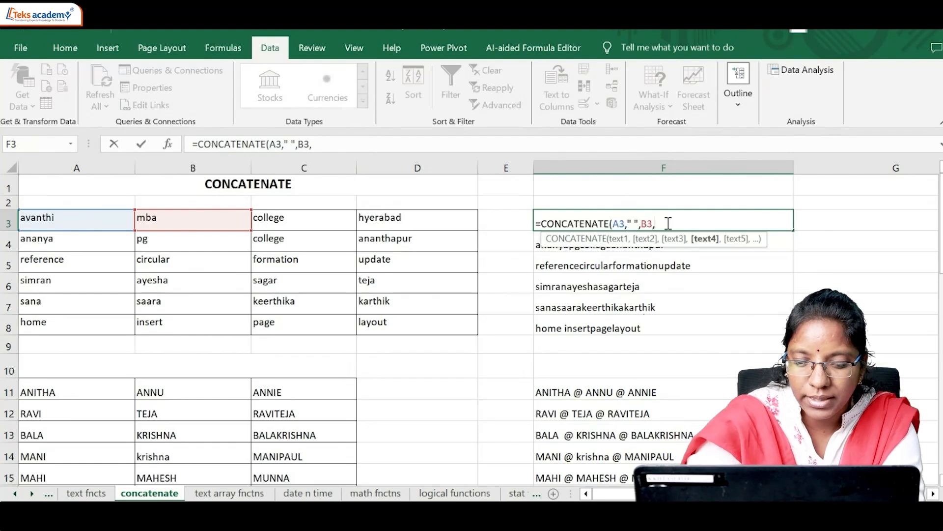
{"action": "type", "text": "\" \","}
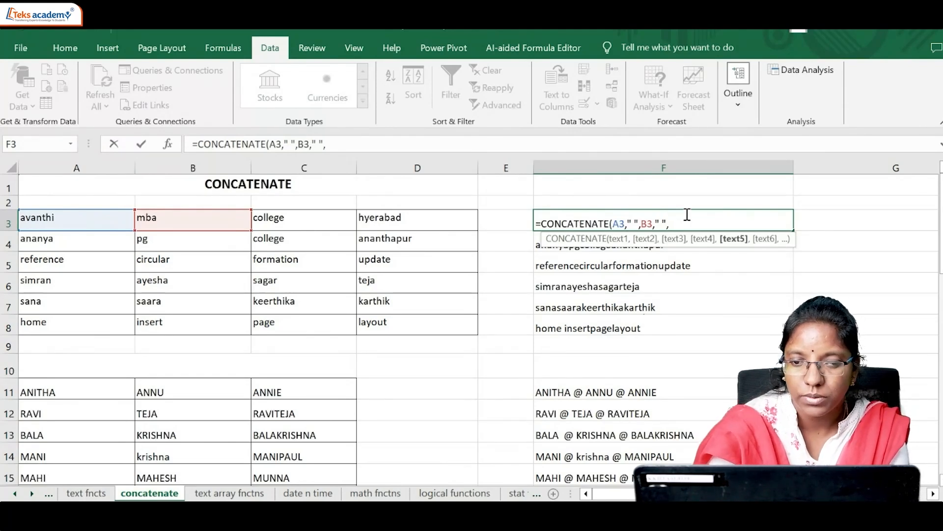
{"action": "left_click", "coordinate": [300, 220]}
{"action": "type", "text": ","}
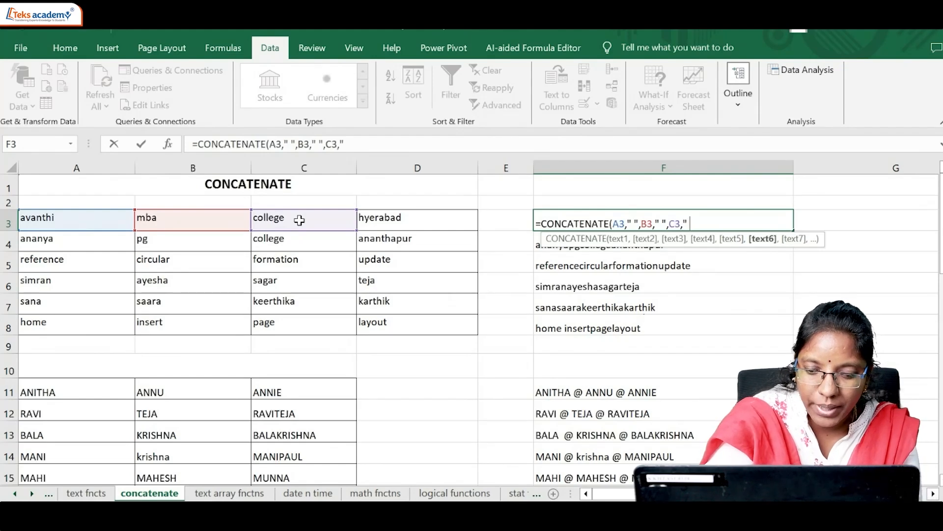
{"action": "type", "text": "\" \","}
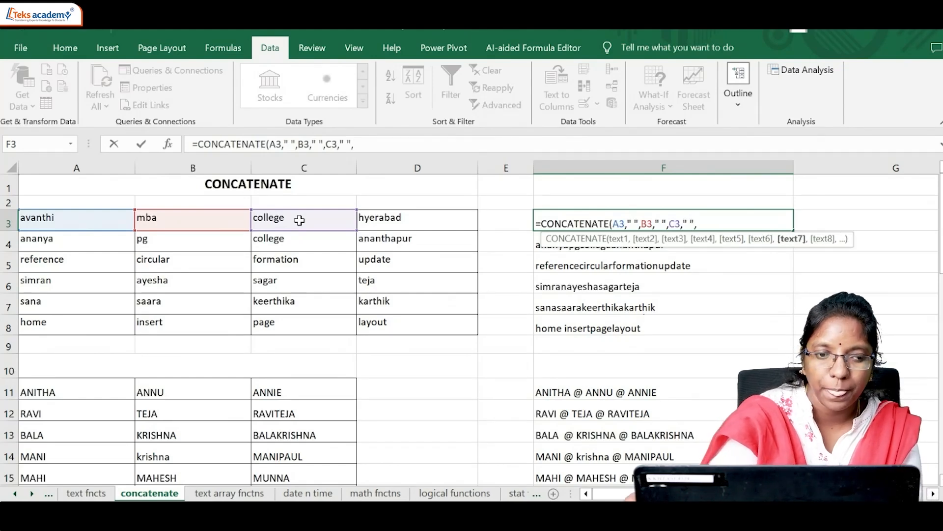
{"action": "left_click", "coordinate": [409, 223]}
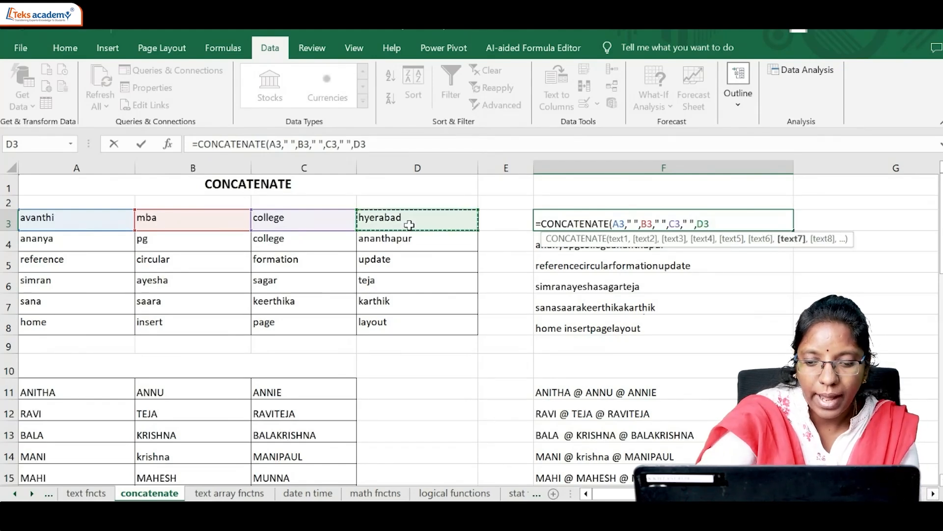
{"action": "type", "text": ")"}
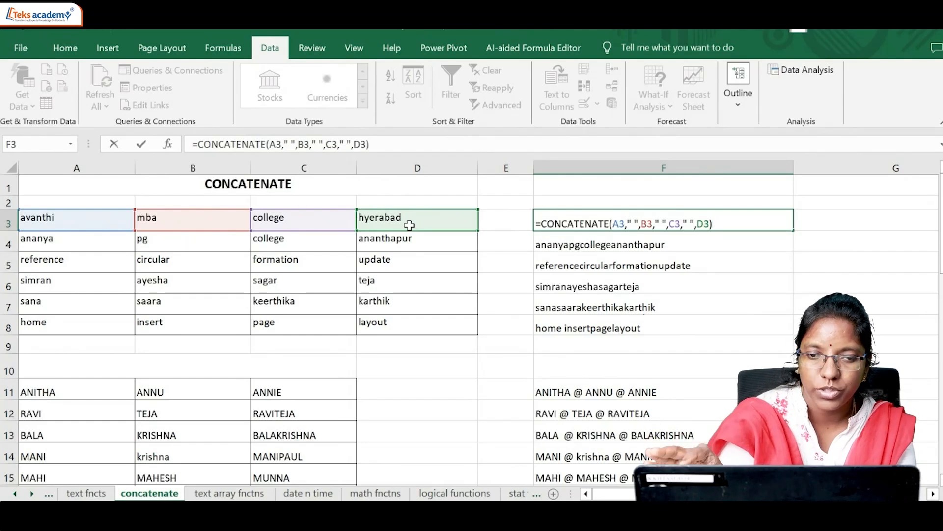
{"action": "key", "text": "Return"}
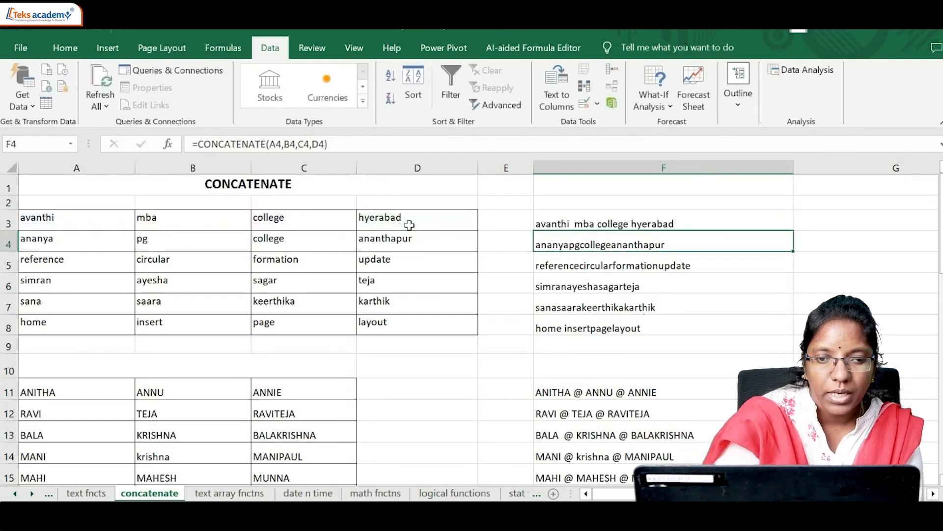
{"action": "left_click", "coordinate": [595, 220]}
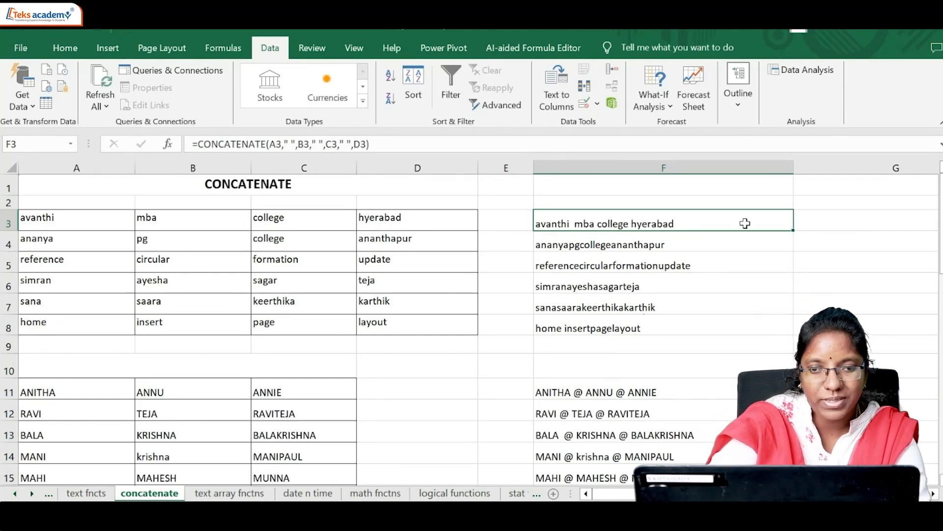
{"action": "left_click_drag", "start_coordinate": [793, 230], "coordinate": [794, 332]}
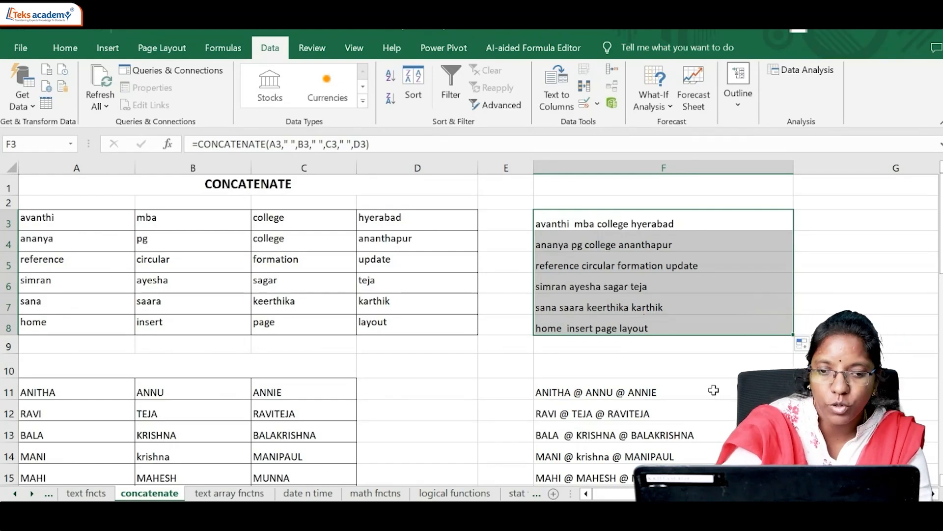
Step: Open the date n time worksheet, passing the text array fnctns sheet, and go to its first example at row 1
{"action": "left_click", "coordinate": [223, 493]}
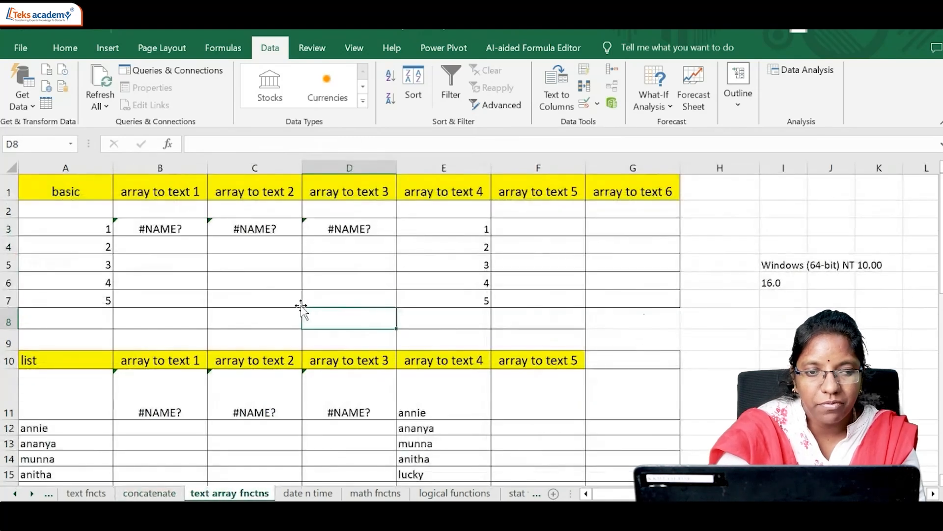
{"action": "left_click", "coordinate": [308, 492]}
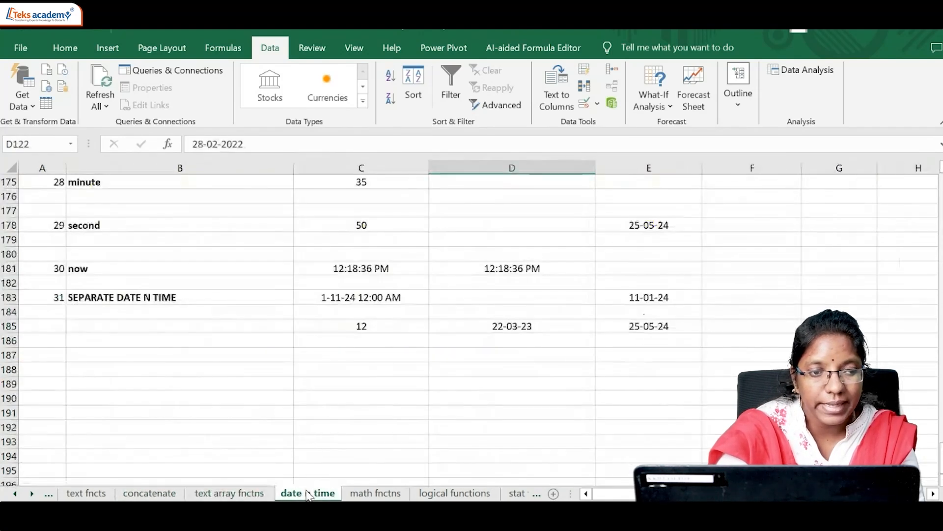
{"action": "scroll", "coordinate": [364, 411], "scroll_direction": "up", "scroll_amount": 6}
{"action": "scroll", "coordinate": [365, 412], "scroll_direction": "up", "scroll_amount": 20}
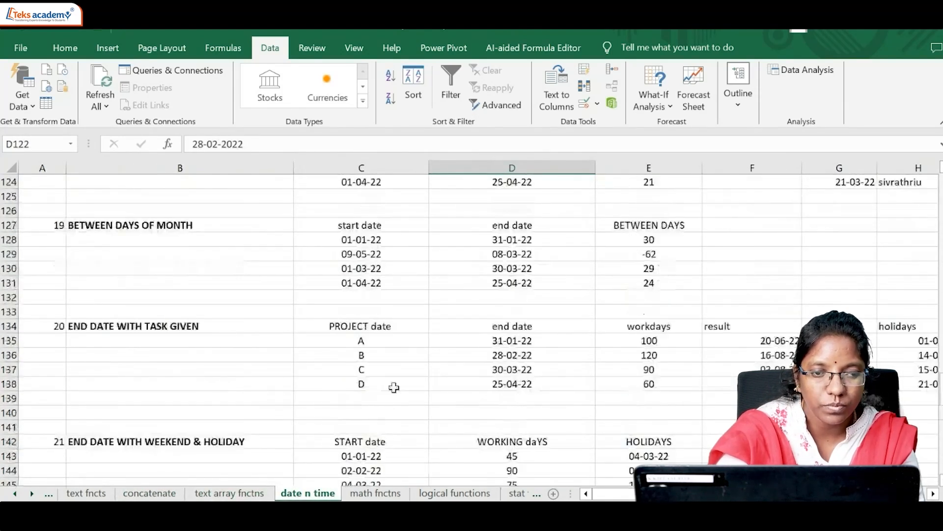
{"action": "scroll", "coordinate": [406, 420], "scroll_direction": "up", "scroll_amount": 7}
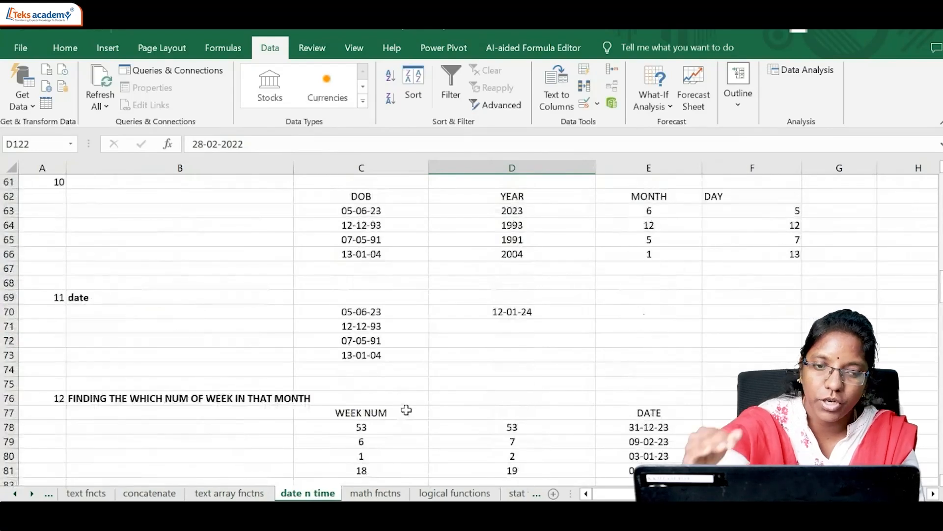
{"action": "scroll", "coordinate": [407, 410], "scroll_direction": "up", "scroll_amount": 19}
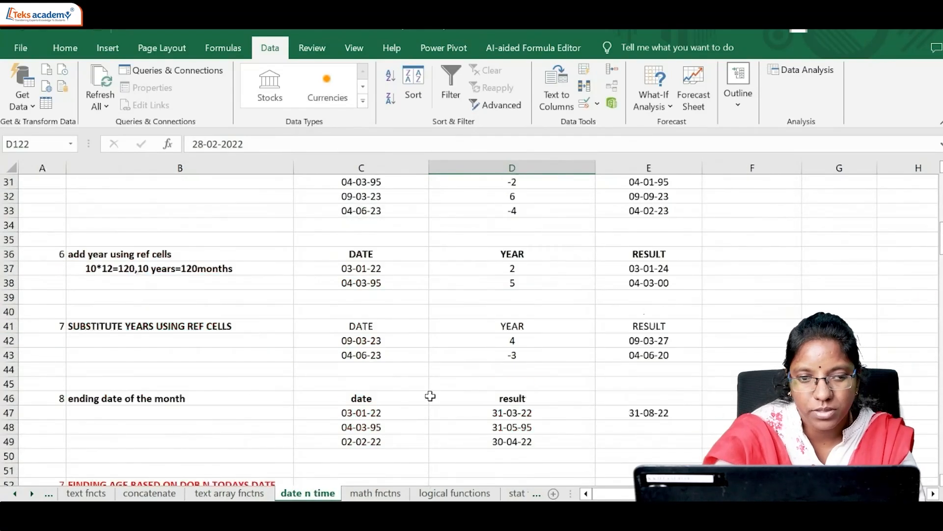
{"action": "scroll", "coordinate": [432, 386], "scroll_direction": "up", "scroll_amount": 1}
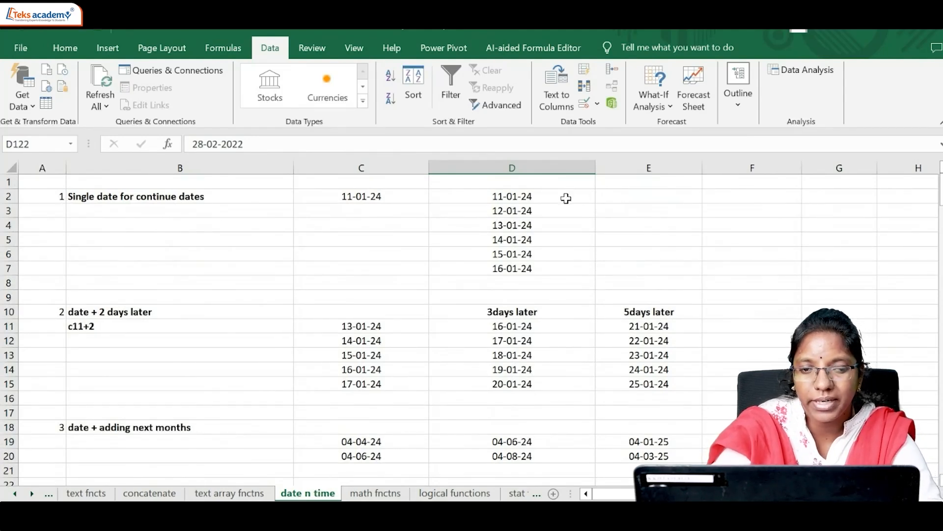
Step: Enter the date 25-05-2024 in cell F2 and fill the series of consecutive dates down through F8
{"action": "left_click", "coordinate": [731, 197]}
{"action": "type", "text": "25"}
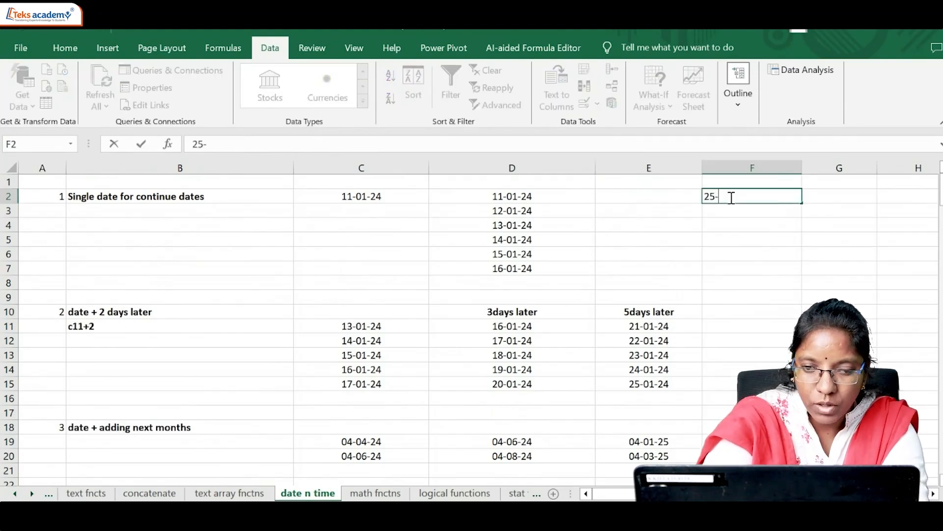
{"action": "type", "text": "-05-"}
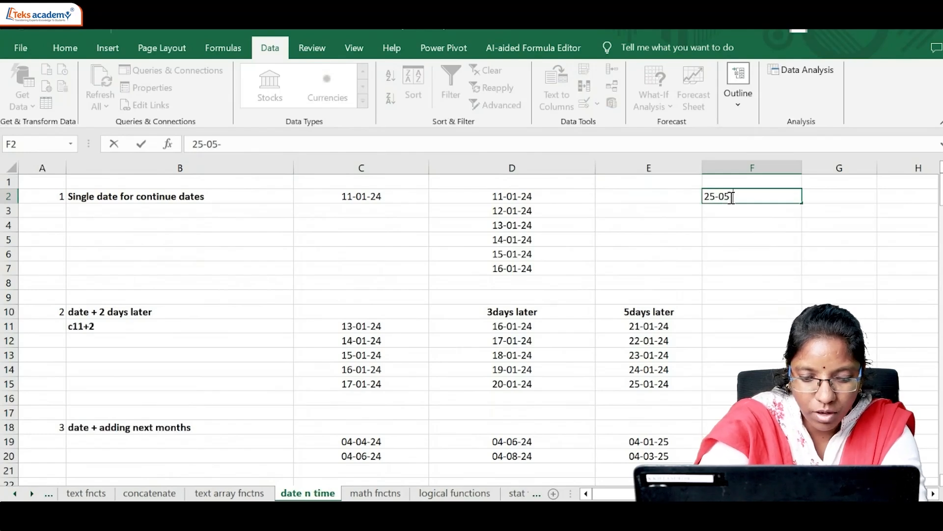
{"action": "type", "text": "2024"}
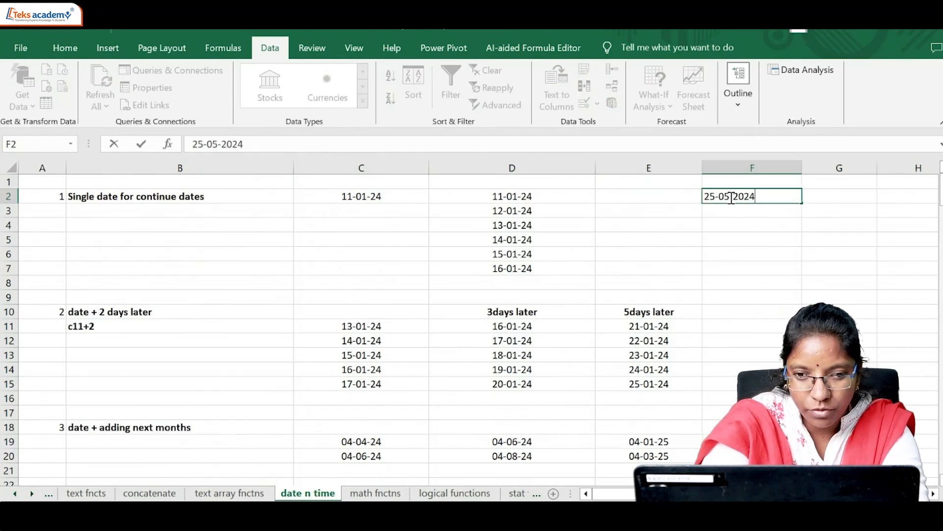
{"action": "key", "text": "Return"}
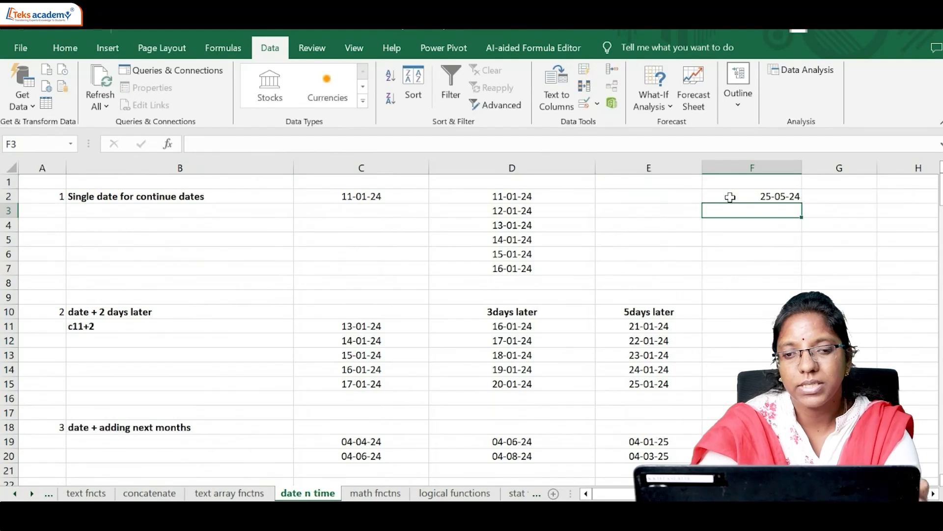
{"action": "left_click", "coordinate": [731, 197]}
{"action": "left_click_drag", "start_coordinate": [802, 205], "coordinate": [801, 290]}
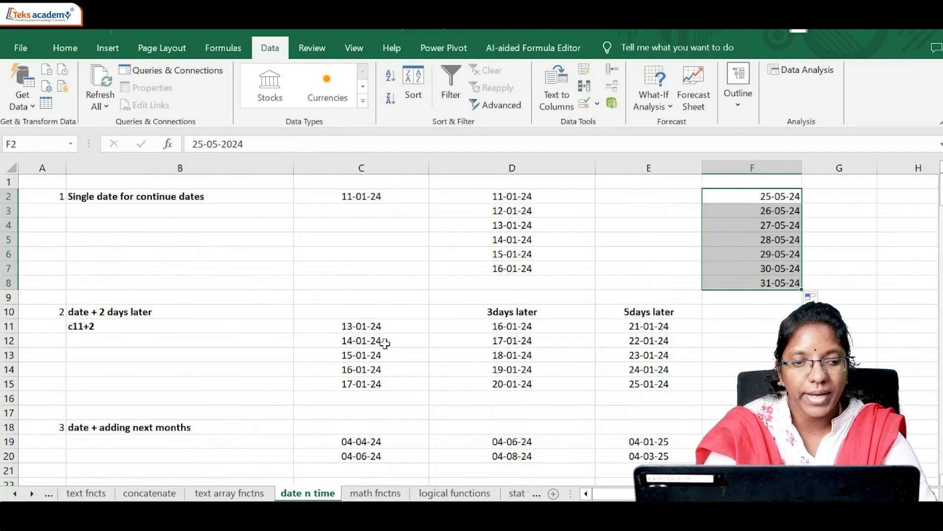
Step: Enter the formula =F8+3 in cell F11 to get the date three days after the last one in the series
{"action": "left_click", "coordinate": [750, 325]}
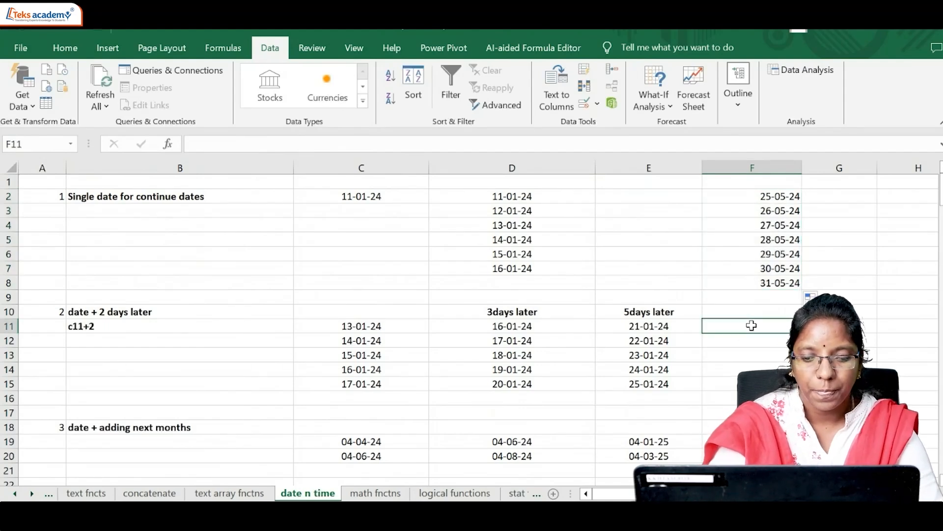
{"action": "type", "text": "="}
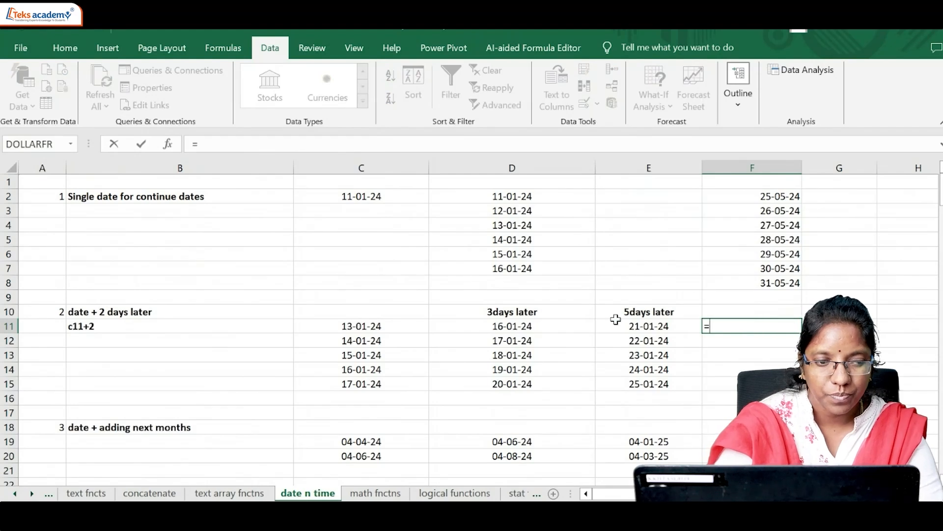
{"action": "left_click", "coordinate": [777, 283]}
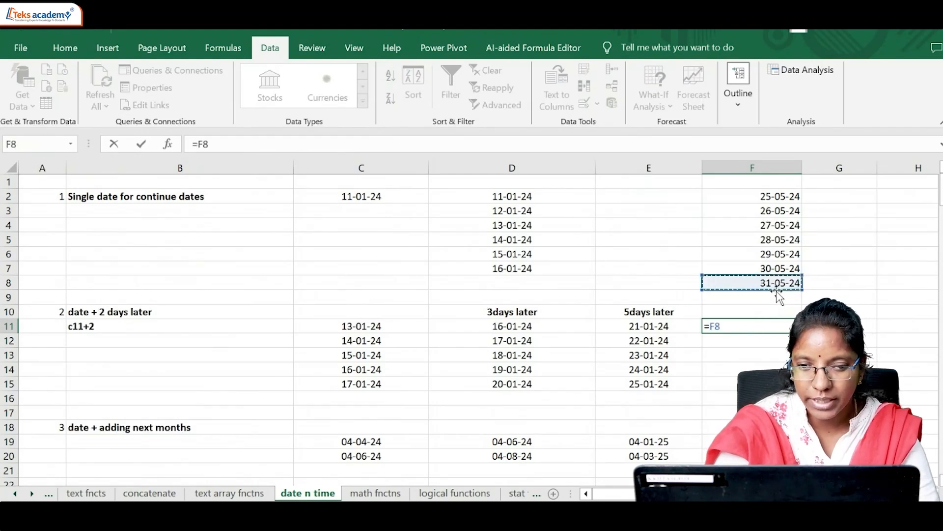
{"action": "type", "text": "+"}
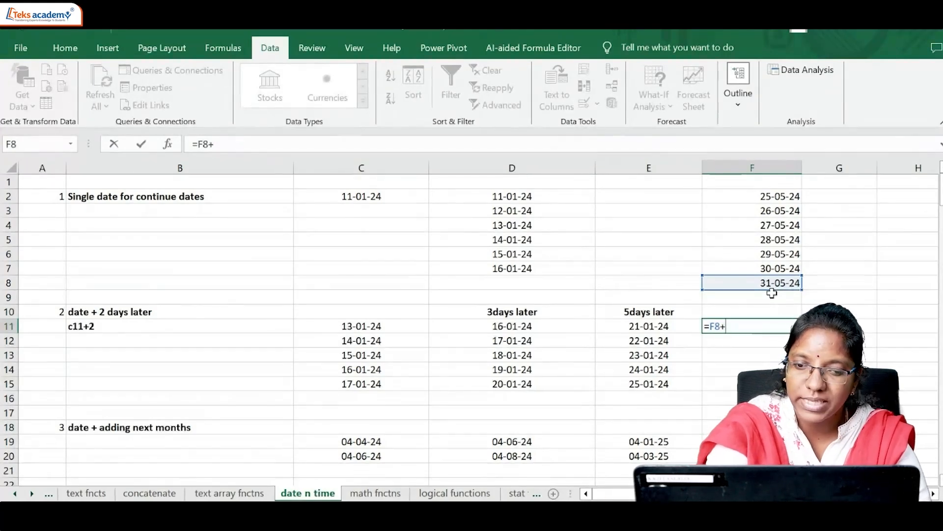
{"action": "type", "text": "3"}
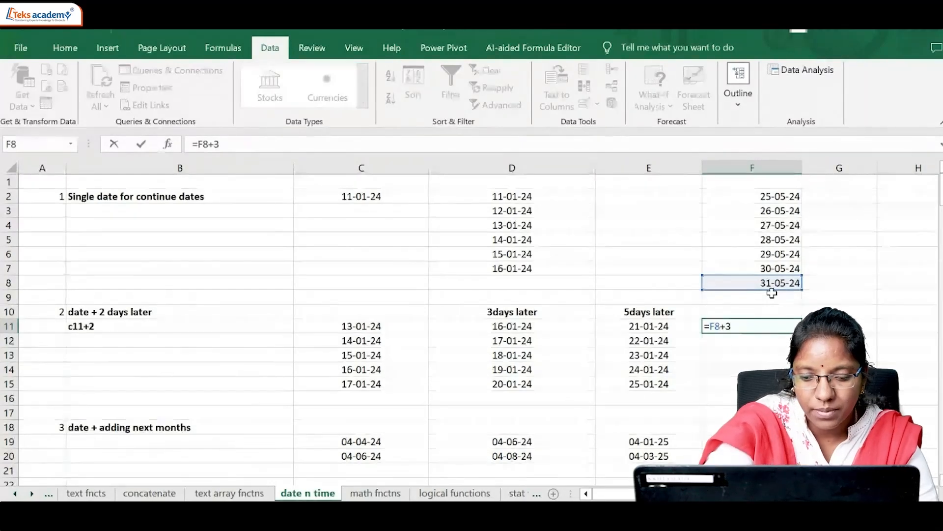
{"action": "key", "text": "Return"}
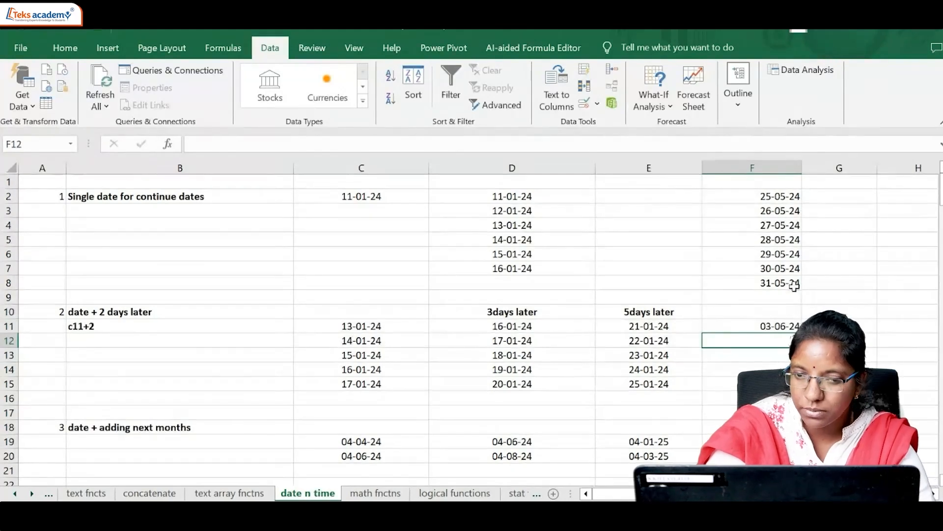
{"action": "left_click", "coordinate": [768, 326]}
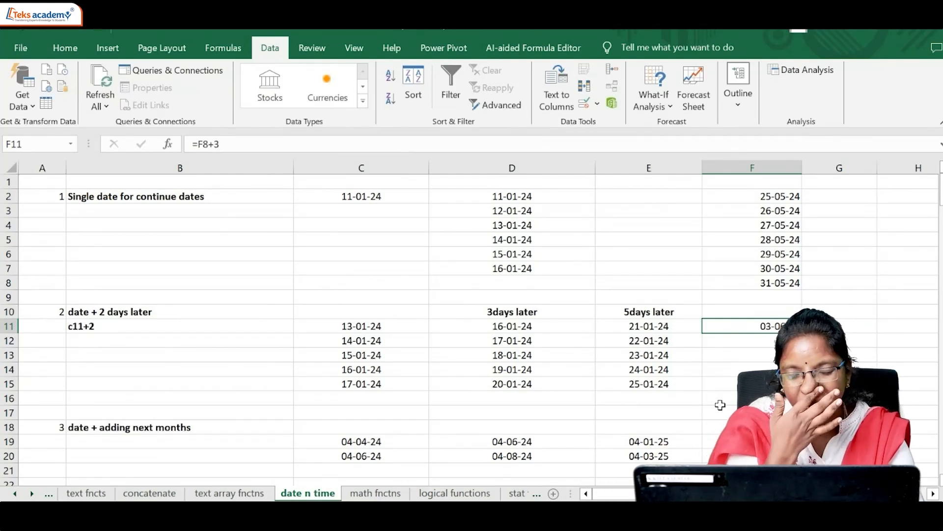
Step: Look through the remaining date examples, then review the math fnctns worksheet from its last functions back to row 1
{"action": "scroll", "coordinate": [720, 404], "scroll_direction": "down", "scroll_amount": 4}
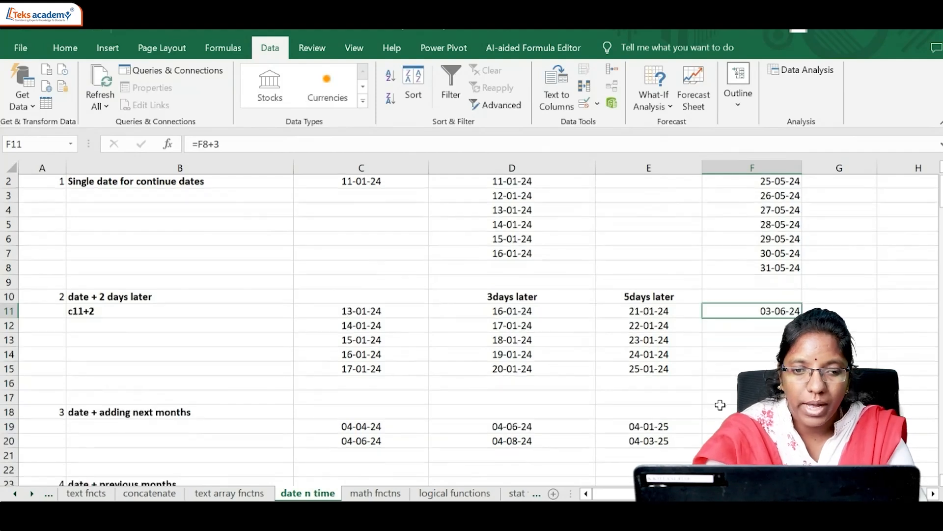
{"action": "scroll", "coordinate": [719, 404], "scroll_direction": "down", "scroll_amount": 2}
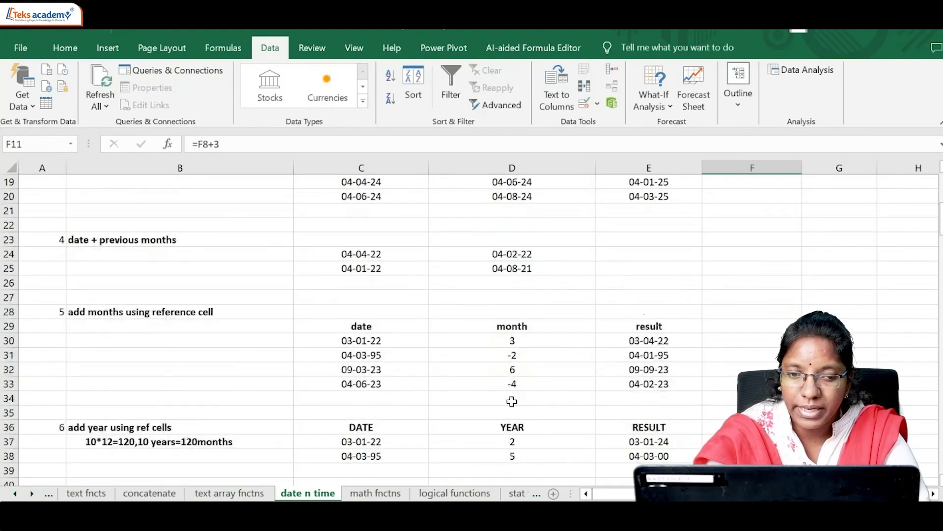
{"action": "scroll", "coordinate": [512, 402], "scroll_direction": "down", "scroll_amount": 4}
{"action": "scroll", "coordinate": [533, 436], "scroll_direction": "down", "scroll_amount": 2}
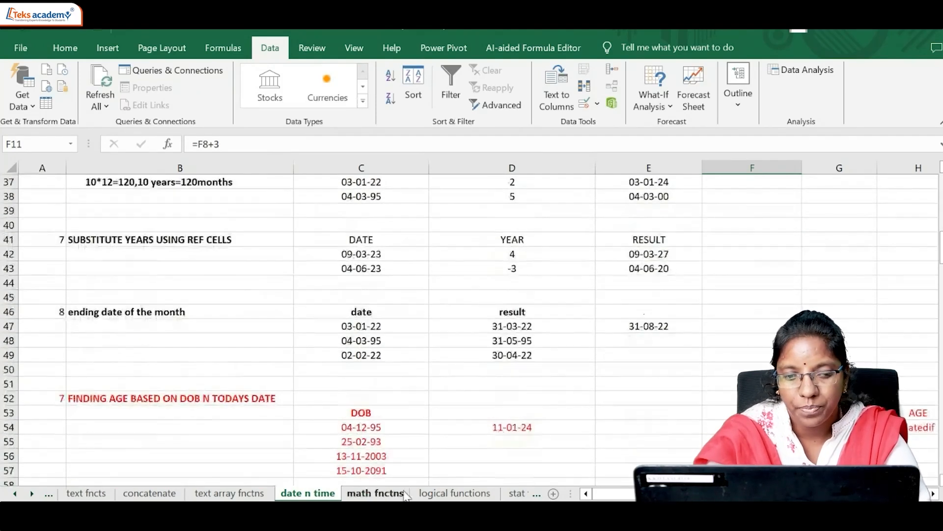
{"action": "left_click", "coordinate": [375, 492]}
{"action": "scroll", "coordinate": [437, 385], "scroll_direction": "up", "scroll_amount": 10}
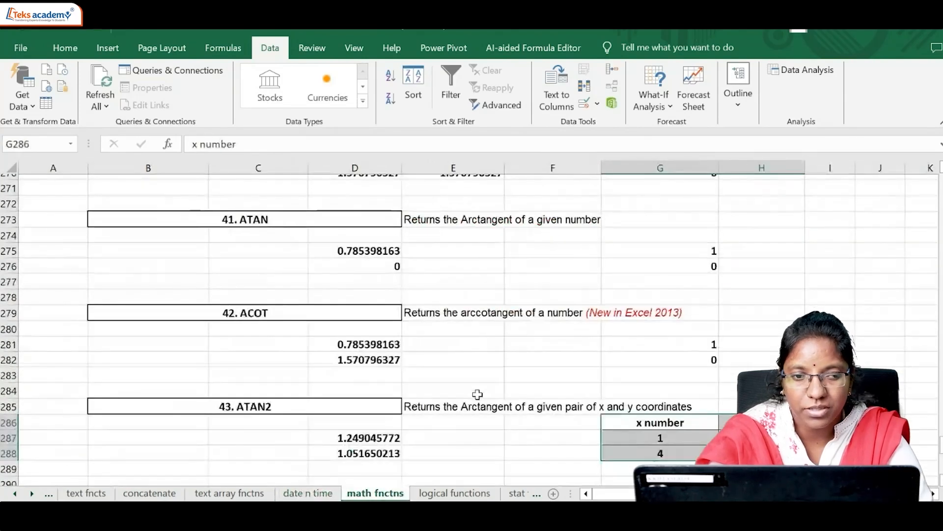
{"action": "scroll", "coordinate": [480, 391], "scroll_direction": "up", "scroll_amount": 20}
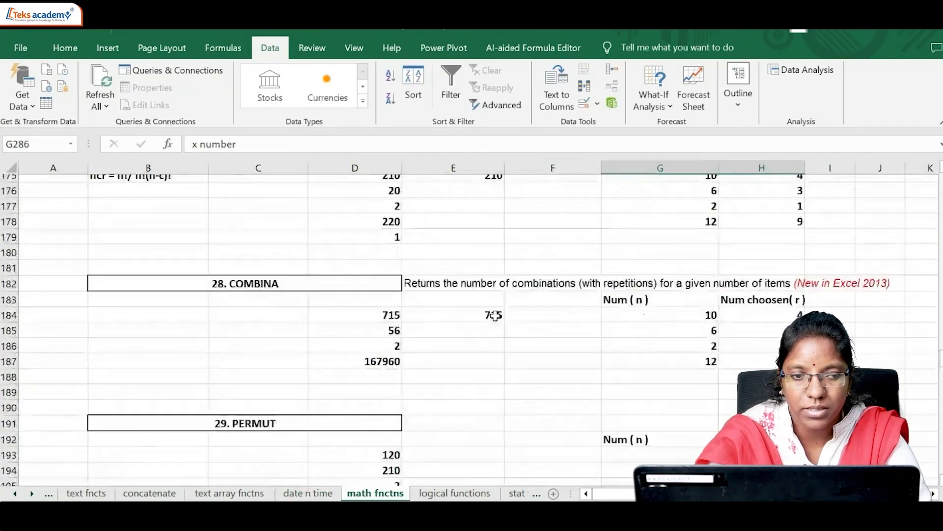
{"action": "scroll", "coordinate": [489, 313], "scroll_direction": "up", "scroll_amount": 20}
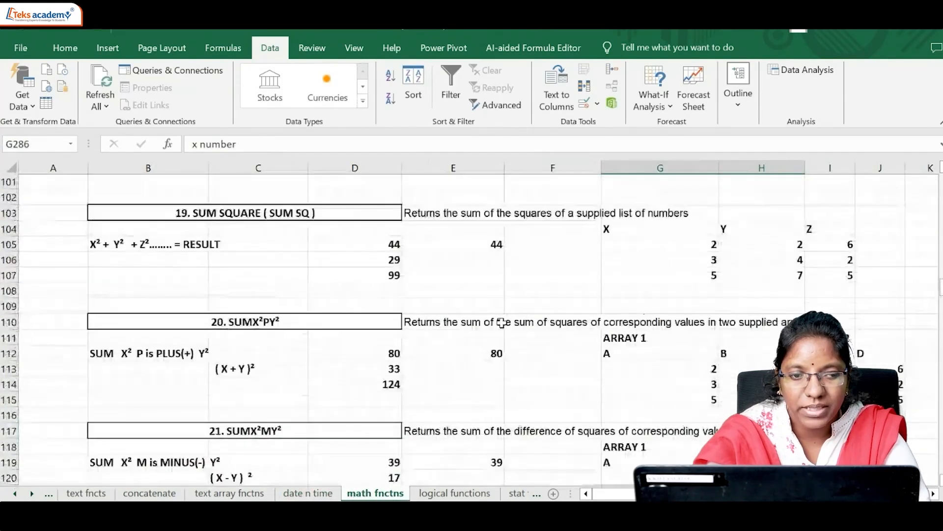
{"action": "scroll", "coordinate": [499, 326], "scroll_direction": "up", "scroll_amount": 15}
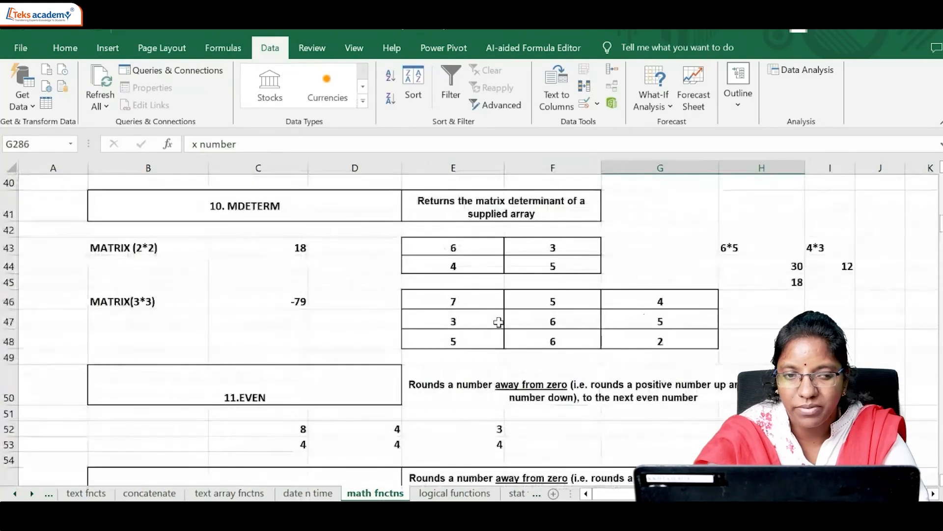
{"action": "scroll", "coordinate": [499, 321], "scroll_direction": "up", "scroll_amount": 10}
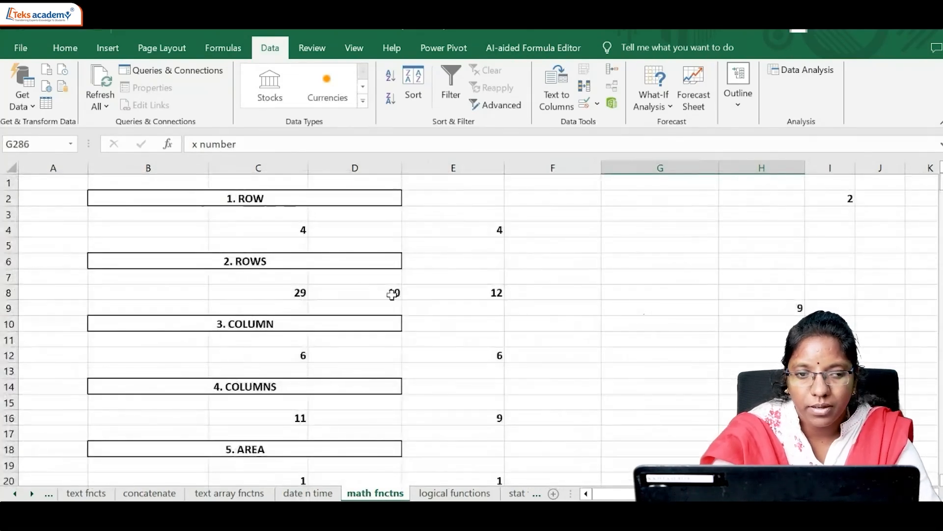
Step: Open the logical functions worksheet and examine its AND, OR, NOT, IF and IFERROR examples
{"action": "left_click", "coordinate": [452, 493]}
{"action": "left_click", "coordinate": [436, 356]}
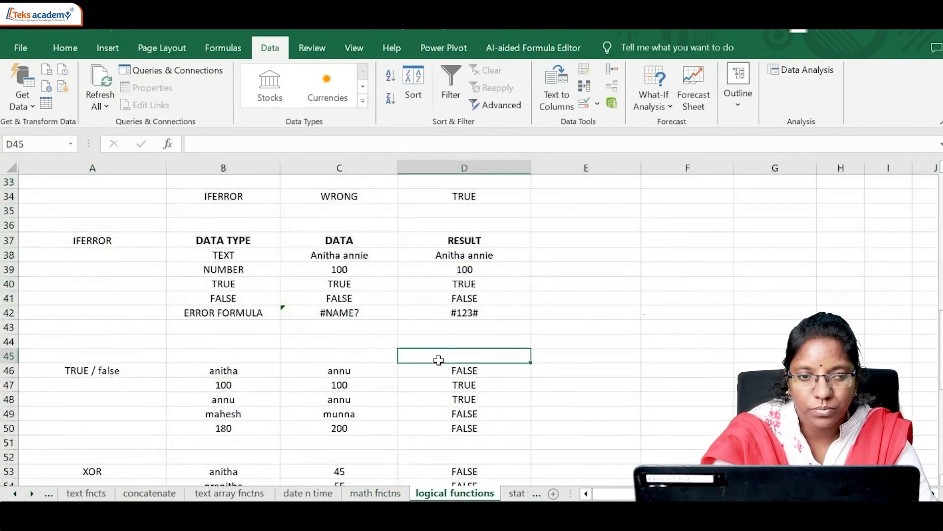
{"action": "scroll", "coordinate": [460, 361], "scroll_direction": "up", "scroll_amount": 6}
{"action": "scroll", "coordinate": [459, 361], "scroll_direction": "up", "scroll_amount": 5}
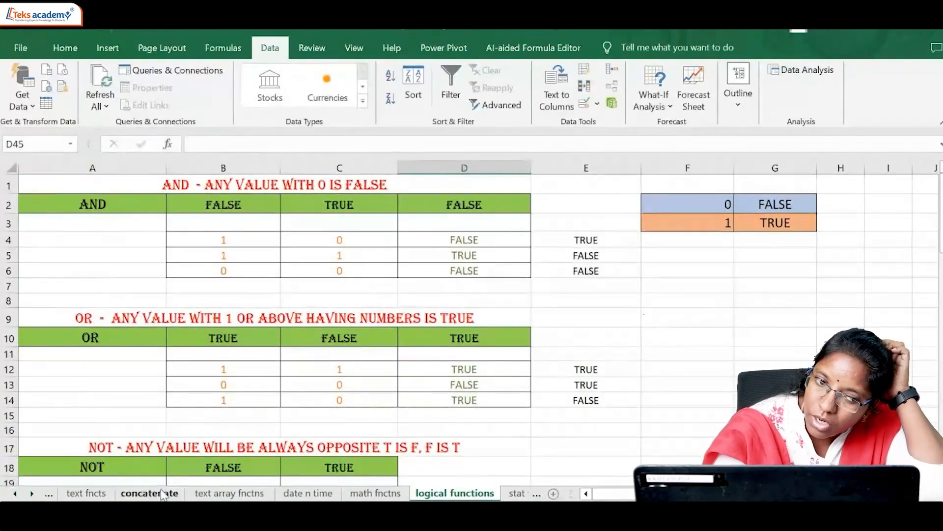
{"action": "scroll", "coordinate": [333, 368], "scroll_direction": "down", "scroll_amount": 5}
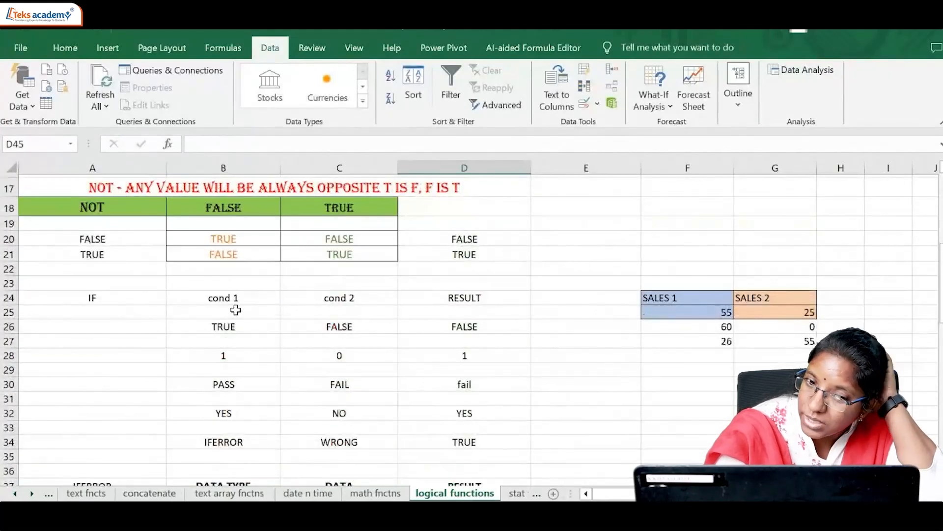
Step: Open the stat fnctns worksheet and go to its first example, SUM, at the start of the sheet
{"action": "left_click", "coordinate": [515, 493]}
{"action": "scroll", "coordinate": [363, 383], "scroll_direction": "up", "scroll_amount": 8}
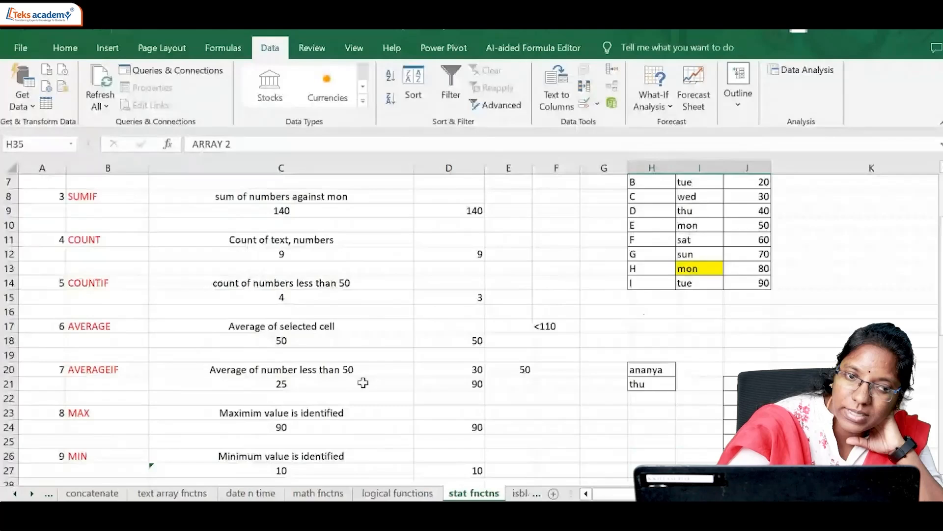
{"action": "scroll", "coordinate": [190, 227], "scroll_direction": "down", "scroll_amount": 1}
{"action": "scroll", "coordinate": [220, 323], "scroll_direction": "up", "scroll_amount": 1}
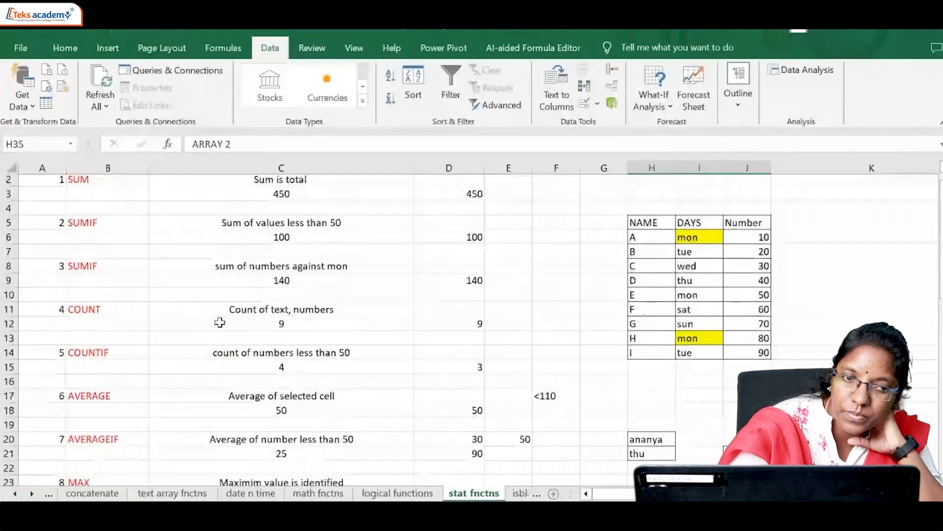
{"action": "scroll", "coordinate": [417, 222], "scroll_direction": "up", "scroll_amount": 1}
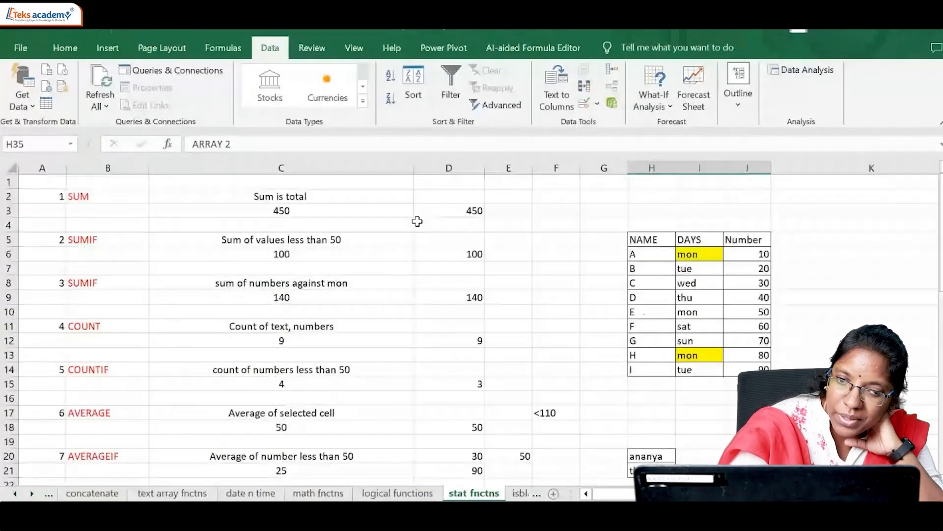
Step: Examine the name, days and number table, the SUMIF formula in D6, and the statistical examples down to SUMPRODUCT
{"action": "left_click_drag", "start_coordinate": [638, 240], "coordinate": [617, 381]}
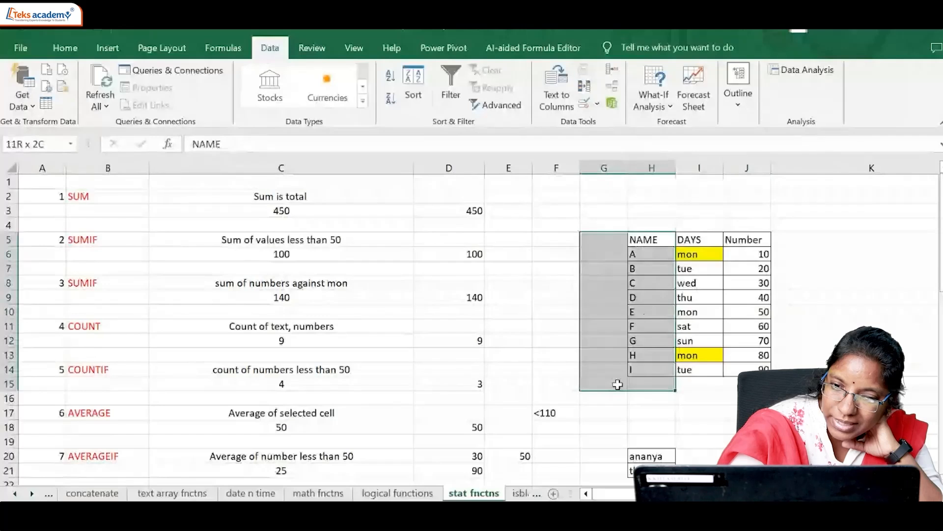
{"action": "left_click_drag", "start_coordinate": [690, 226], "coordinate": [695, 368]}
{"action": "left_click_drag", "start_coordinate": [739, 254], "coordinate": [750, 357]}
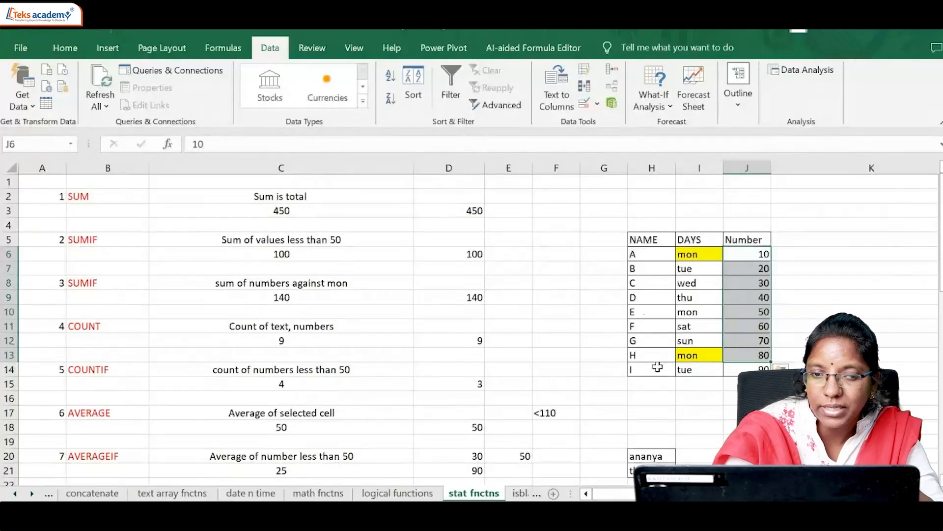
{"action": "left_click", "coordinate": [470, 254]}
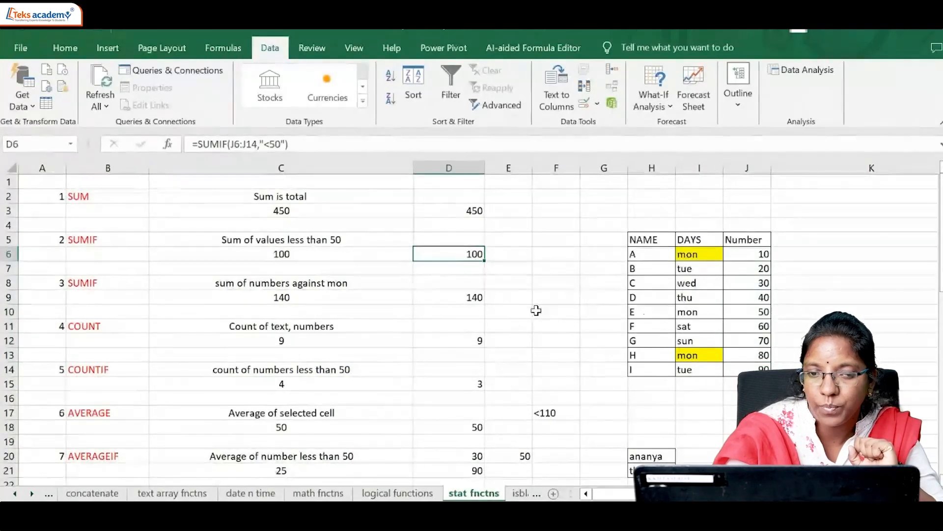
{"action": "scroll", "coordinate": [502, 296], "scroll_direction": "down", "scroll_amount": 3}
{"action": "scroll", "coordinate": [445, 327], "scroll_direction": "down", "scroll_amount": 2}
{"action": "scroll", "coordinate": [439, 336], "scroll_direction": "down", "scroll_amount": 3}
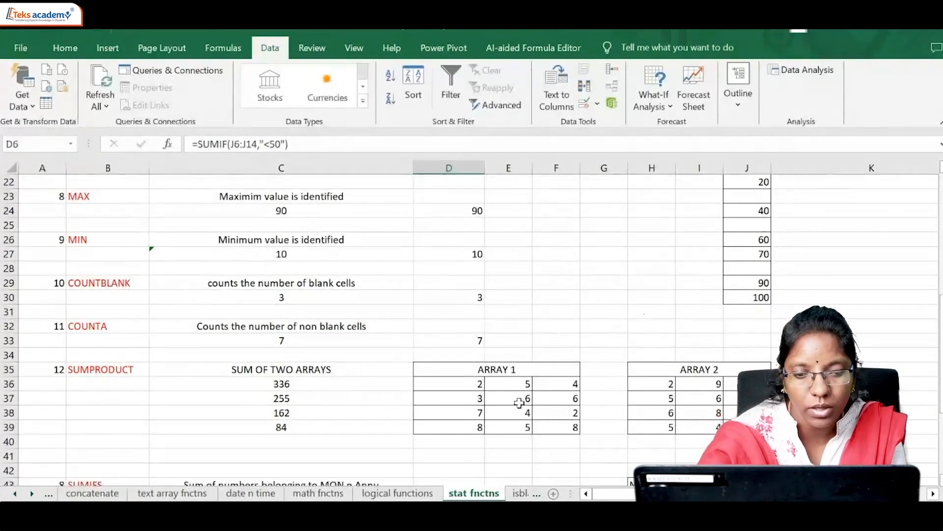
Step: View the isblank and cell & info fnctns worksheets, then open fina fnctns and go to the financial terms table at row 2
{"action": "left_click", "coordinate": [523, 494]}
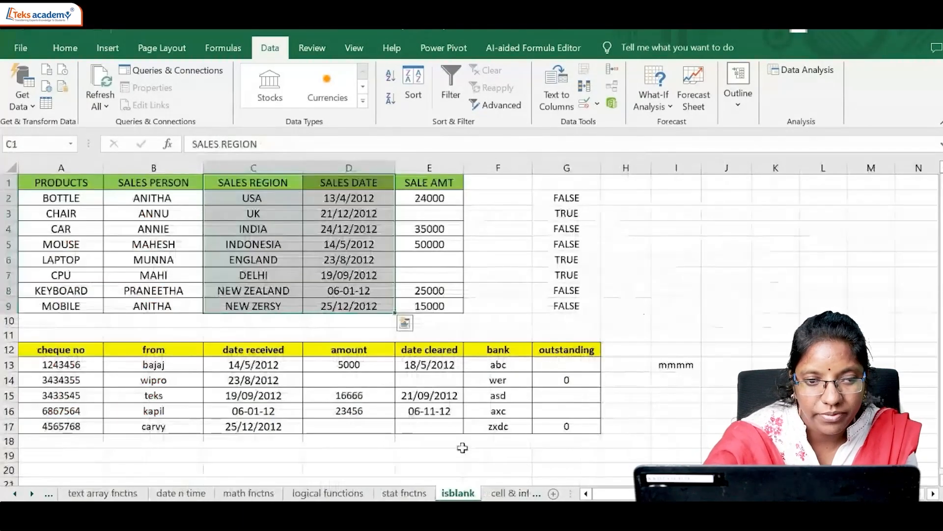
{"action": "left_click", "coordinate": [506, 493]}
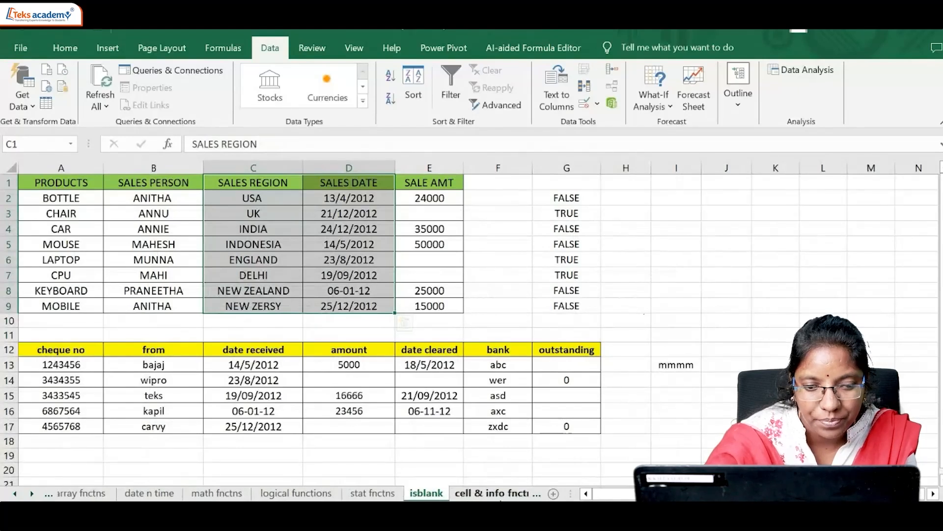
{"action": "scroll", "coordinate": [460, 389], "scroll_direction": "up", "scroll_amount": 4}
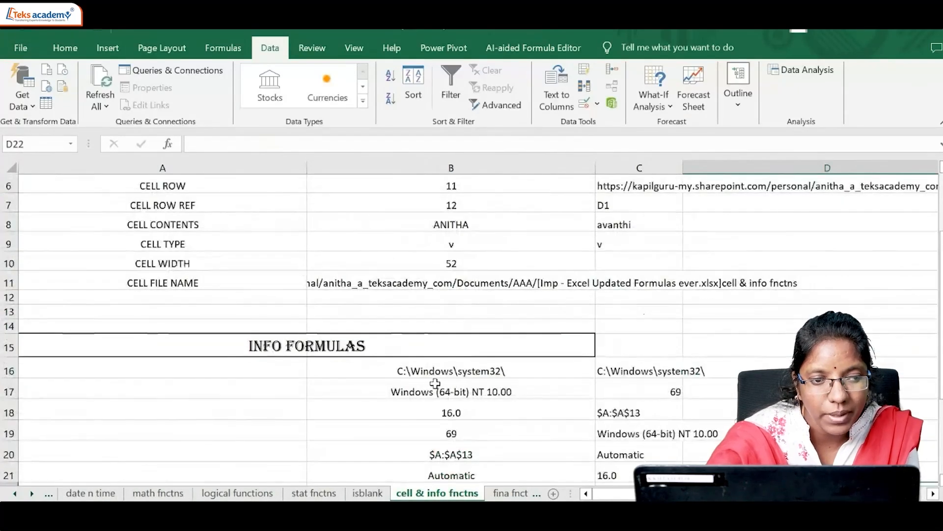
{"action": "left_click", "coordinate": [511, 492]}
{"action": "scroll", "coordinate": [315, 326], "scroll_direction": "up", "scroll_amount": 13}
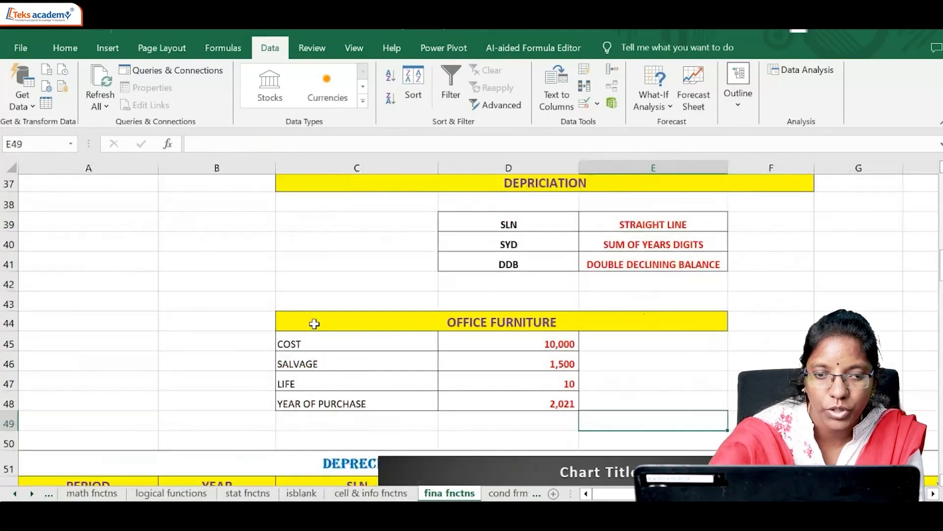
{"action": "scroll", "coordinate": [315, 312], "scroll_direction": "up", "scroll_amount": 3}
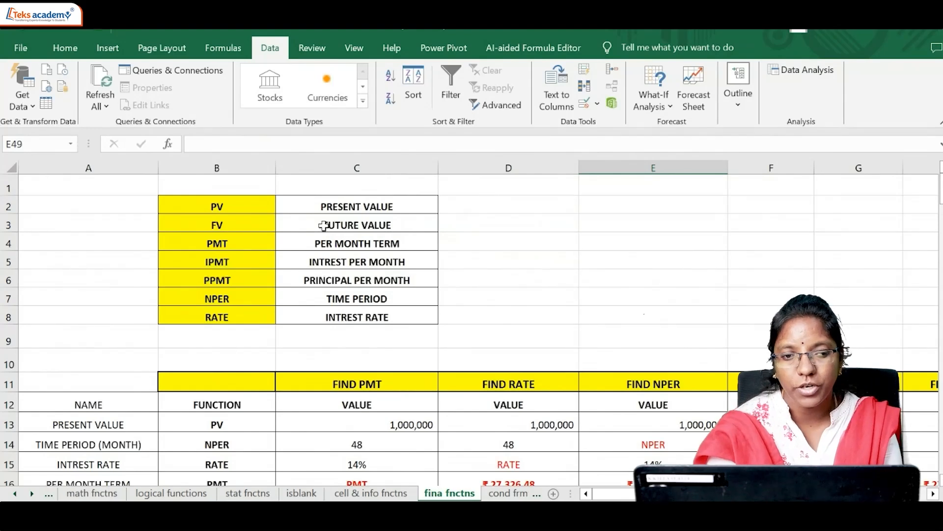
Step: Examine the PMT formula in C17 of the loan table and the cells it refers to, leaving the formula as is
{"action": "scroll", "coordinate": [357, 265], "scroll_direction": "down", "scroll_amount": 3}
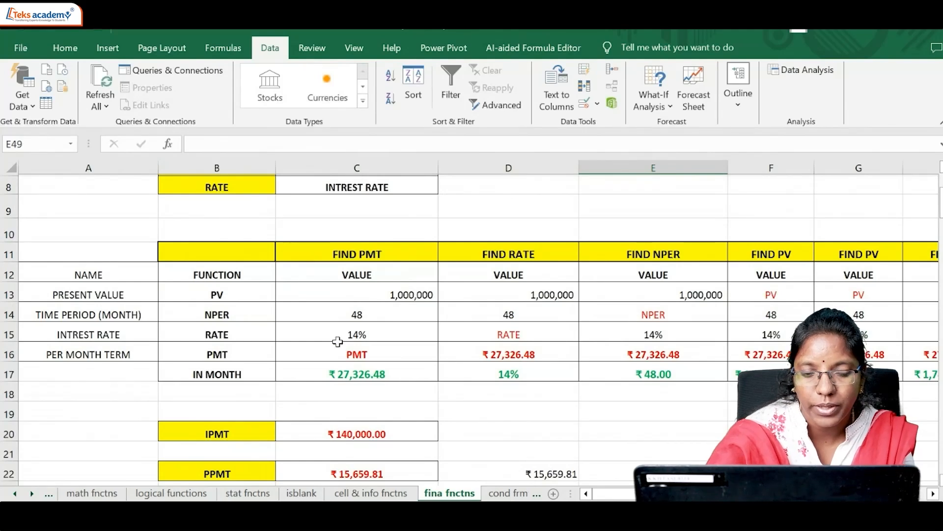
{"action": "left_click", "coordinate": [371, 383]}
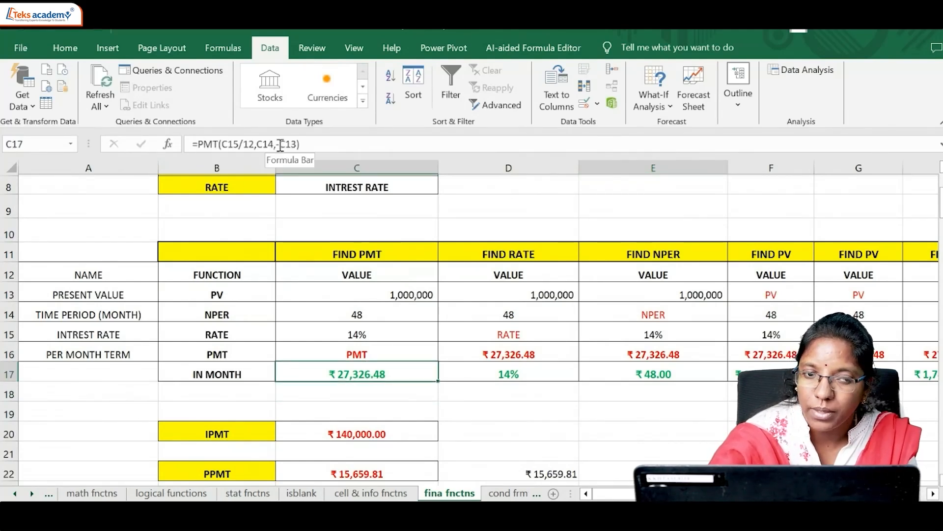
{"action": "double_click", "coordinate": [396, 378]}
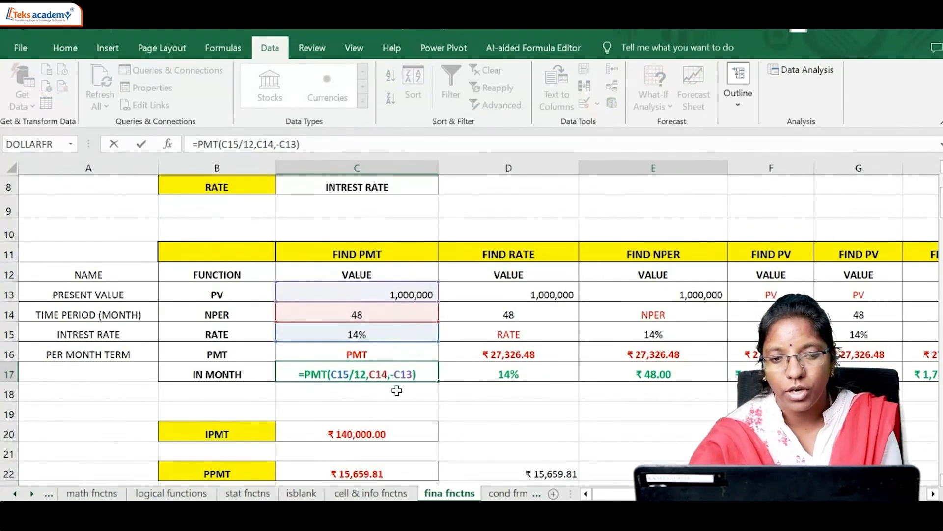
{"action": "key", "text": "Return"}
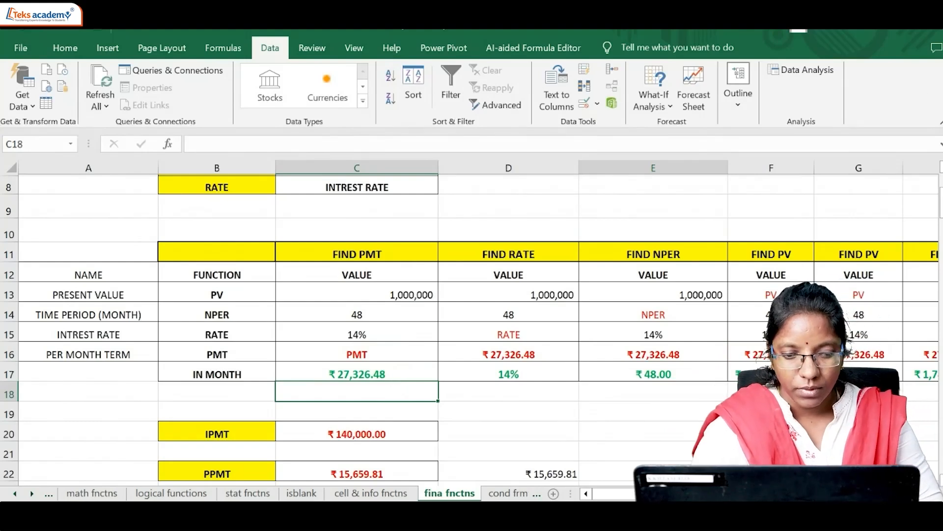
Step: Open the cond frmt worksheet and view its highlighted salary tables, returning to row 1
{"action": "left_click", "coordinate": [509, 493]}
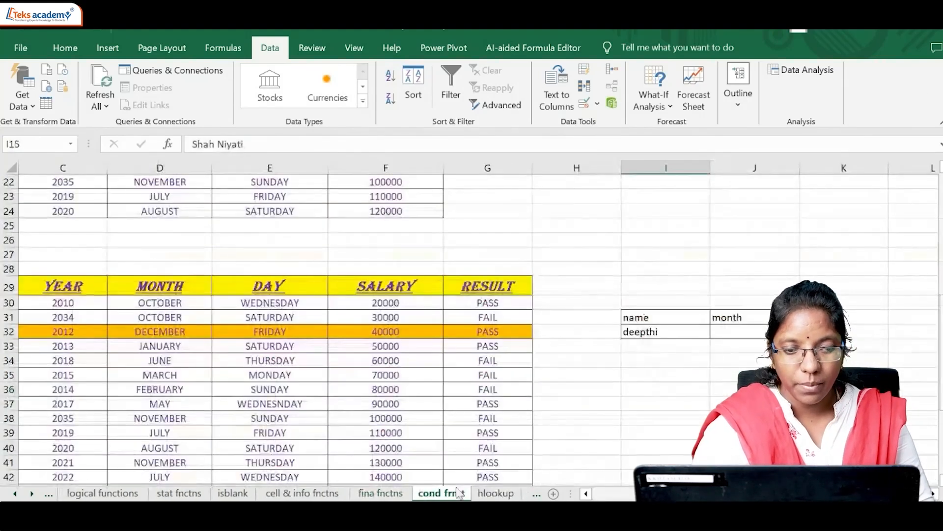
{"action": "scroll", "coordinate": [487, 324], "scroll_direction": "down", "scroll_amount": 3}
{"action": "scroll", "coordinate": [448, 333], "scroll_direction": "up", "scroll_amount": 10}
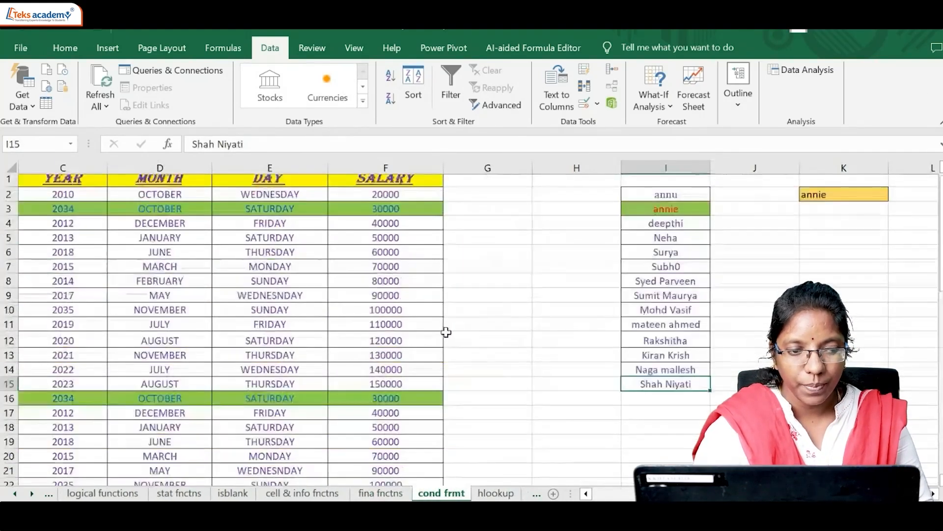